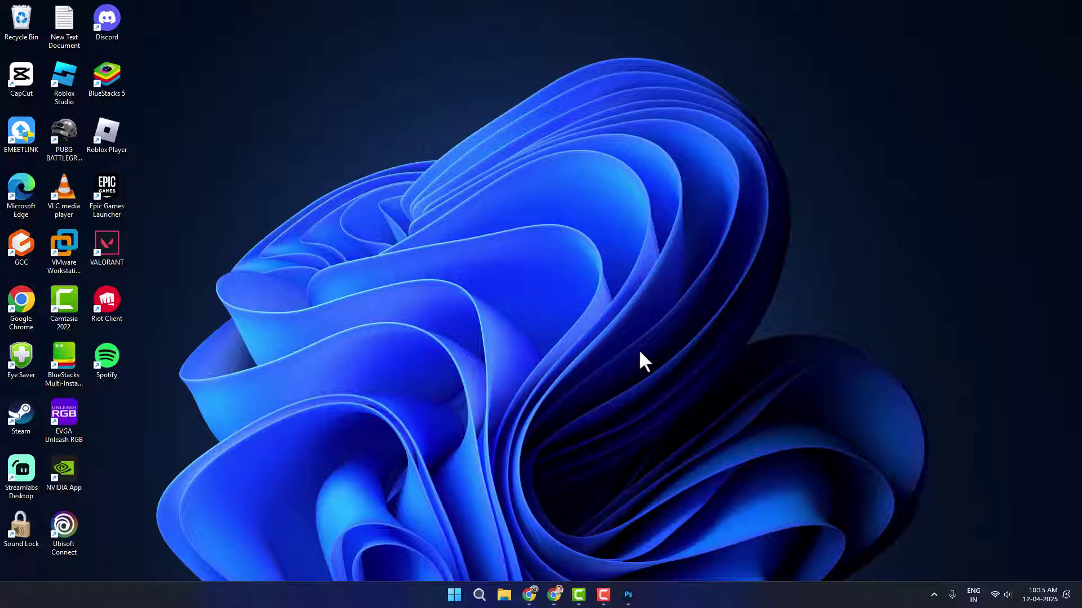
- End the Adobe Photoshop 2023 process in Task Manager after searching 'PHOT', then close Task Manager
right_click(715, 591)
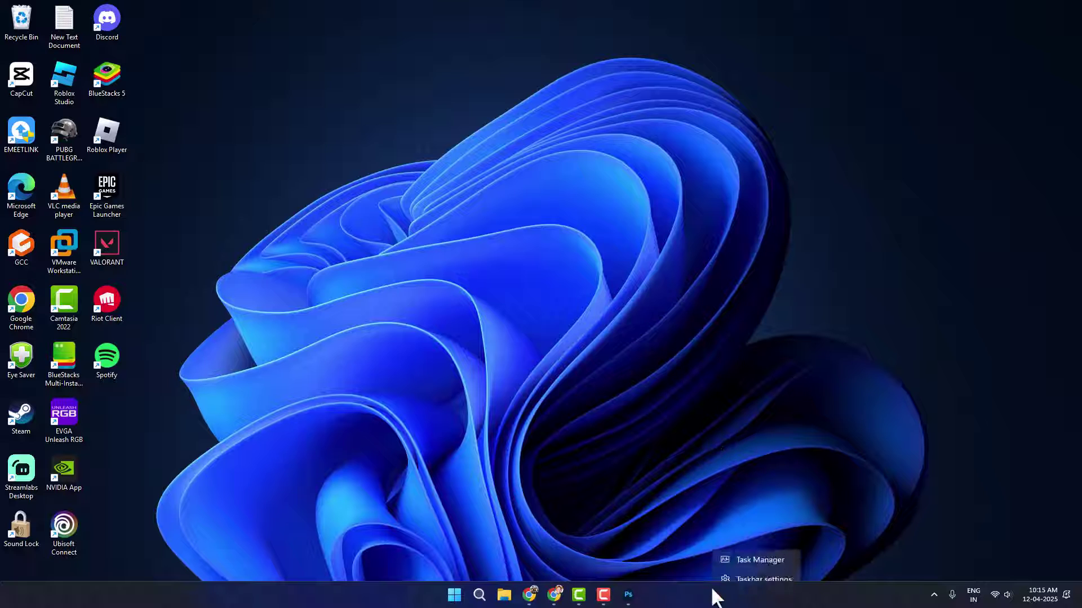
click(735, 555)
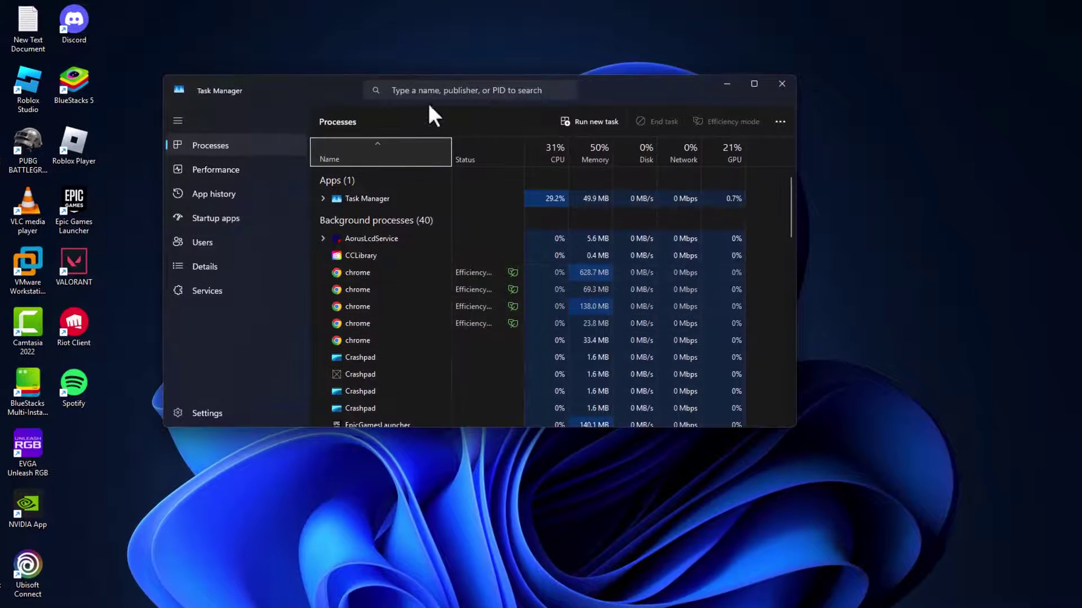
click(443, 97)
text(P)
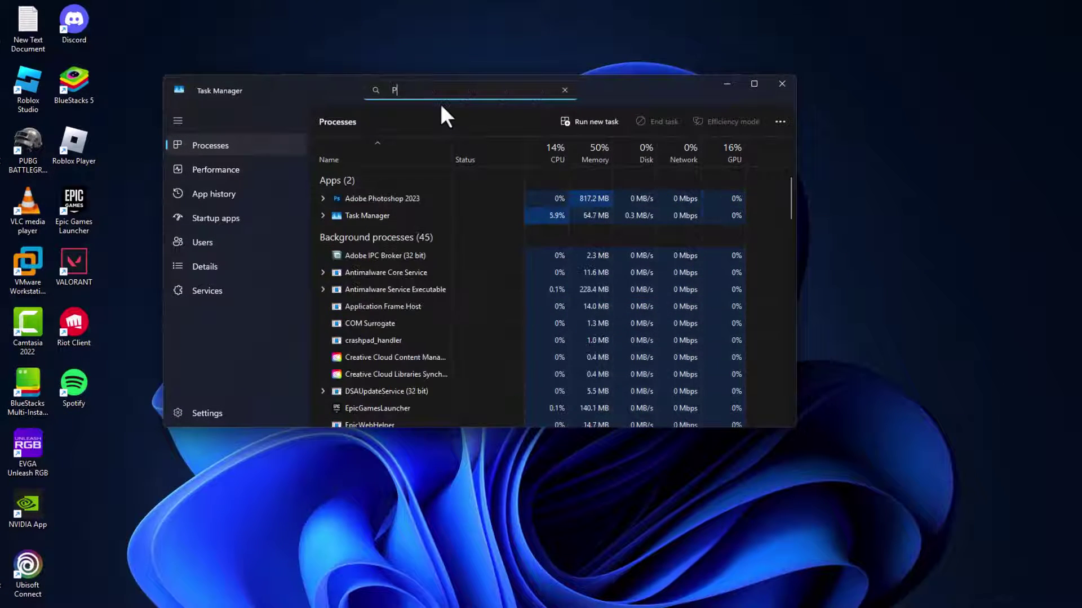
text(HOT)
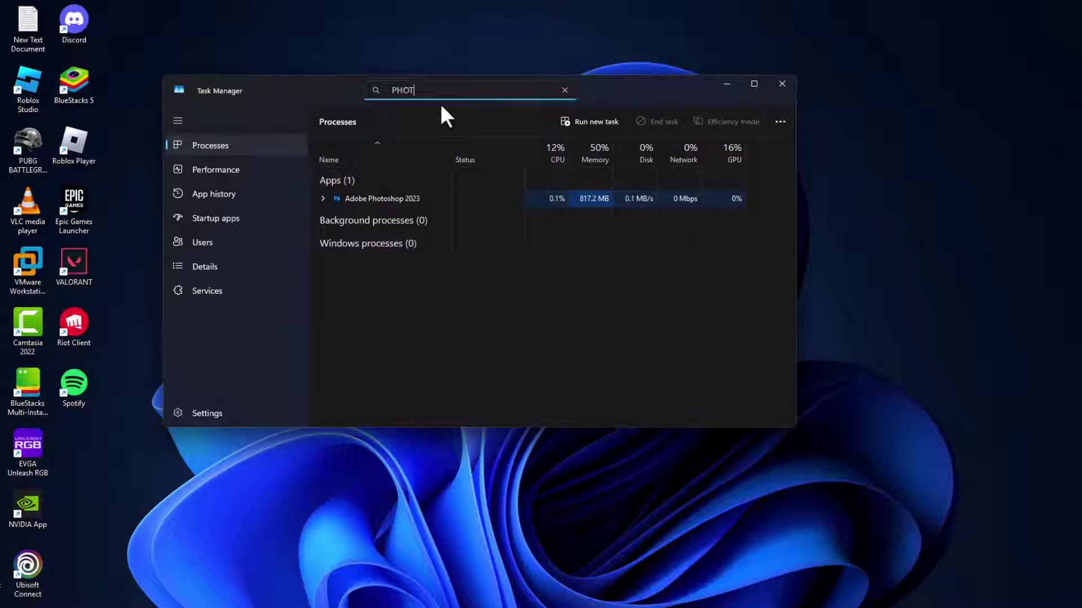
right_click(392, 201)
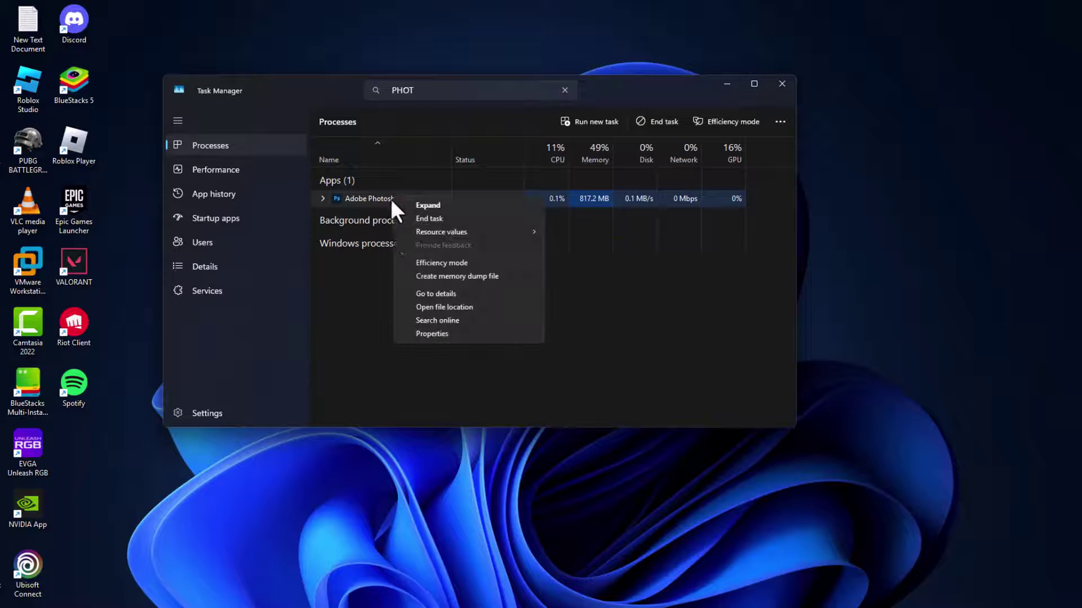
click(440, 223)
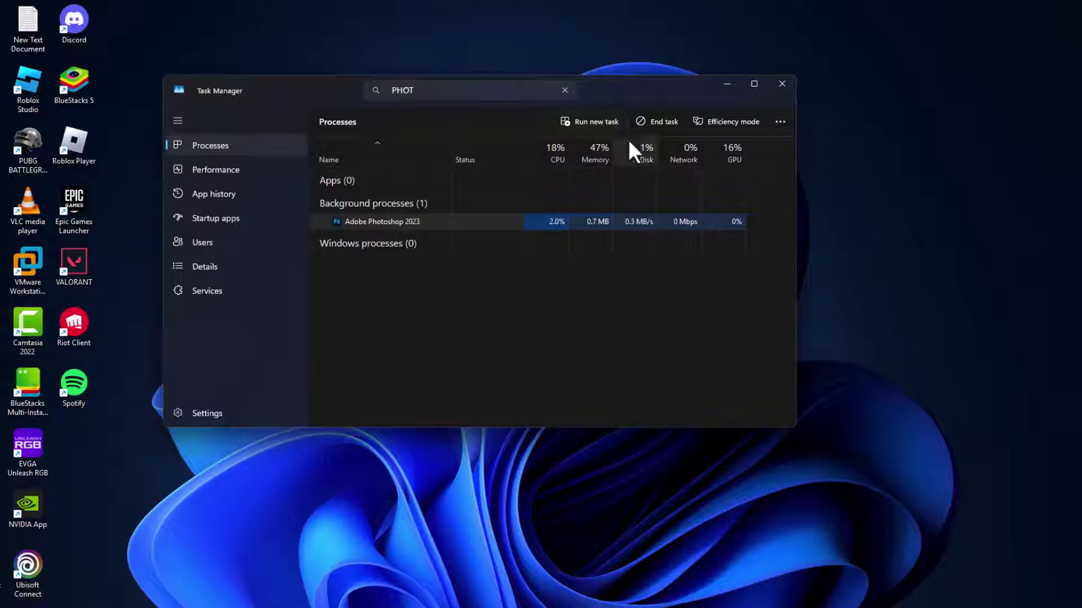
click(782, 83)
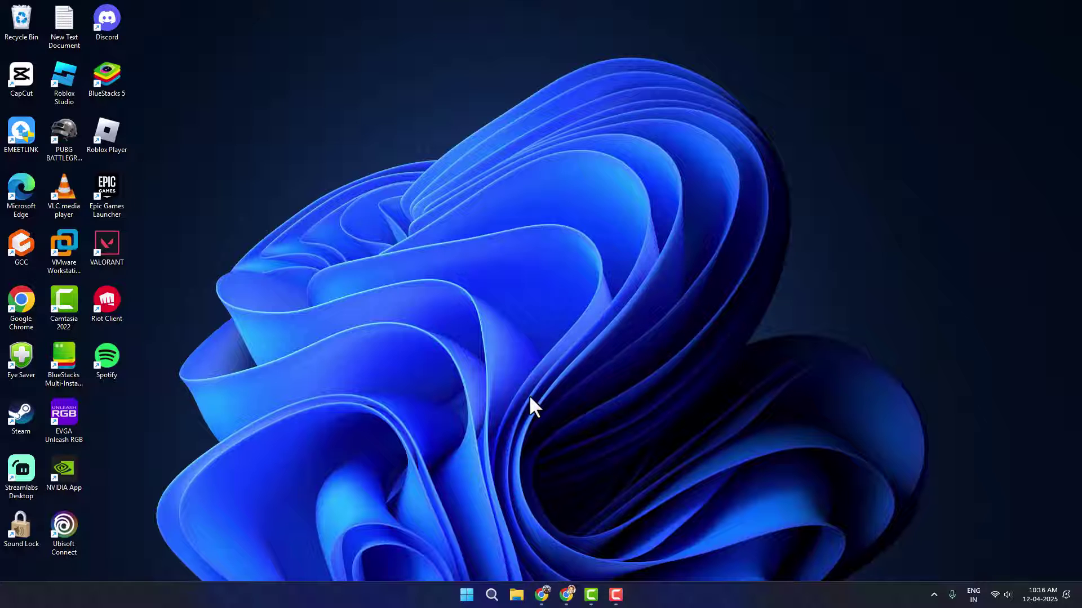
- Find Photoshop in Windows search and go to the Photoshop program's folder via Open file location
click(490, 596)
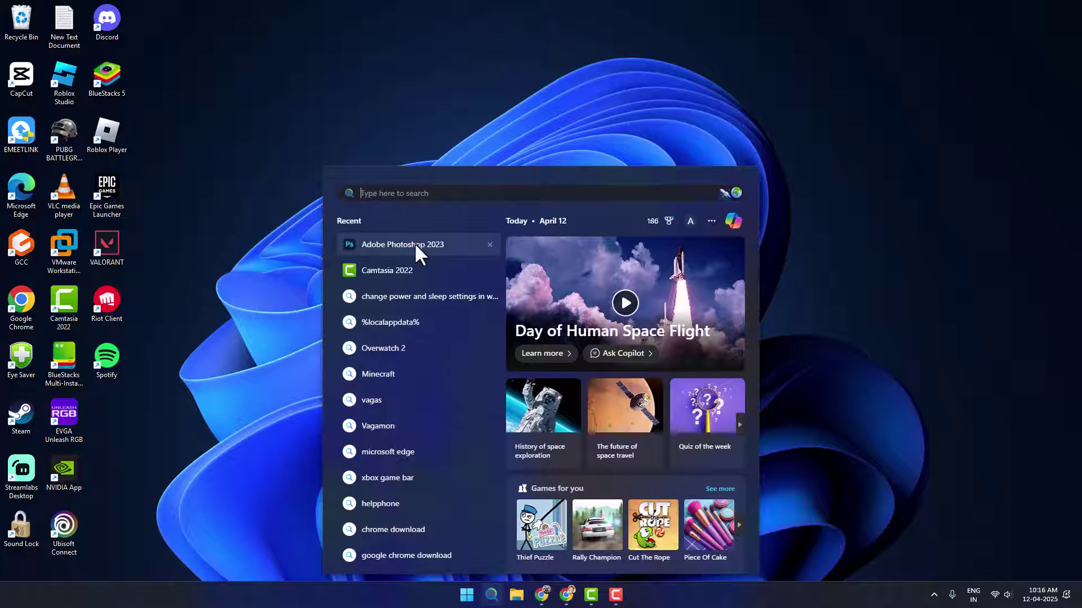
text(PH)
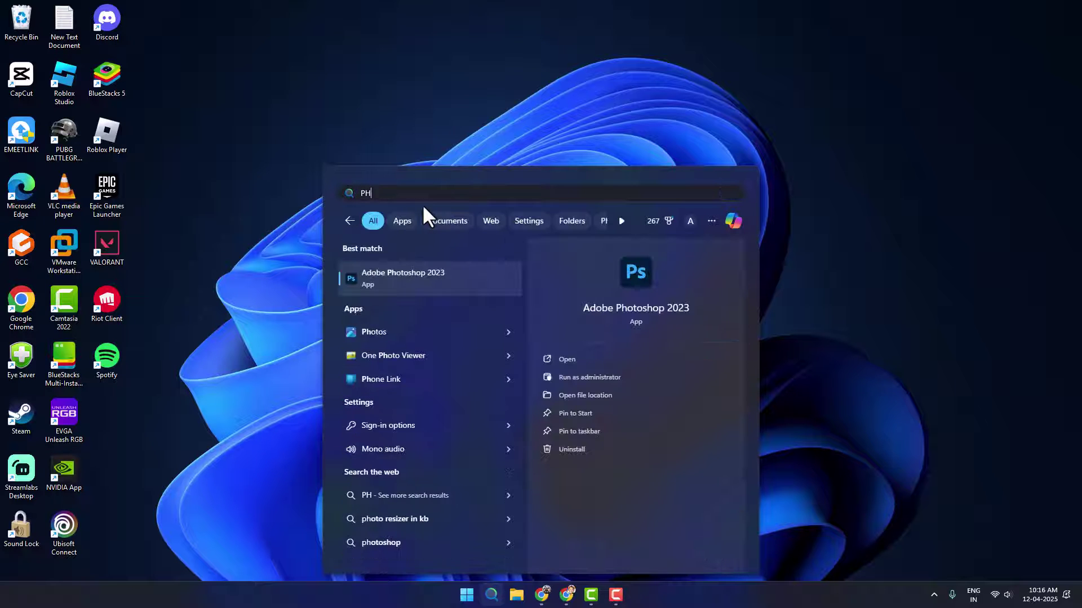
right_click(405, 275)
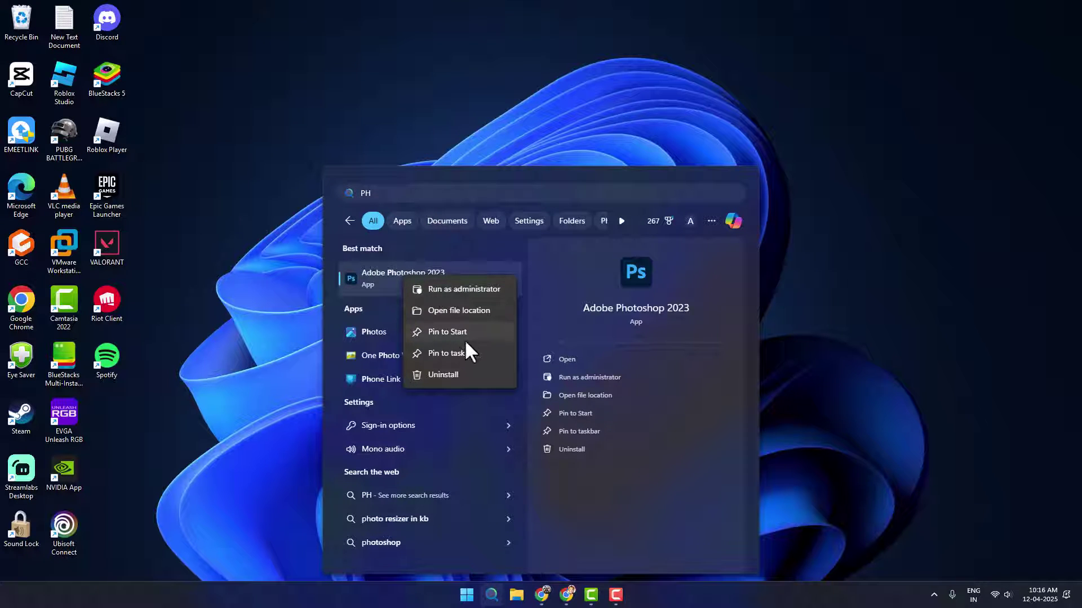
click(459, 310)
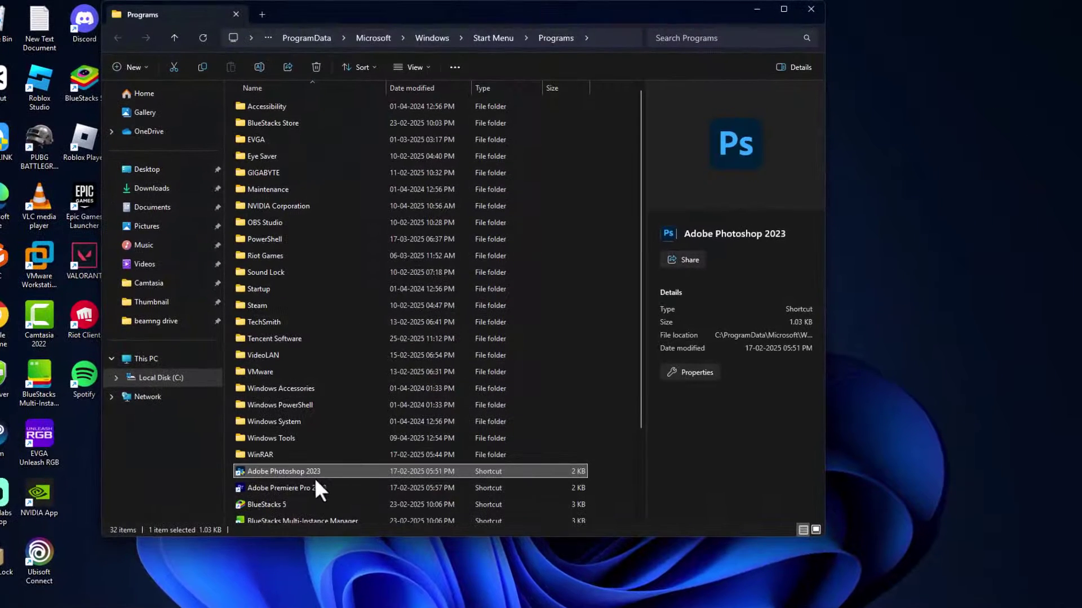
right_click(281, 472)
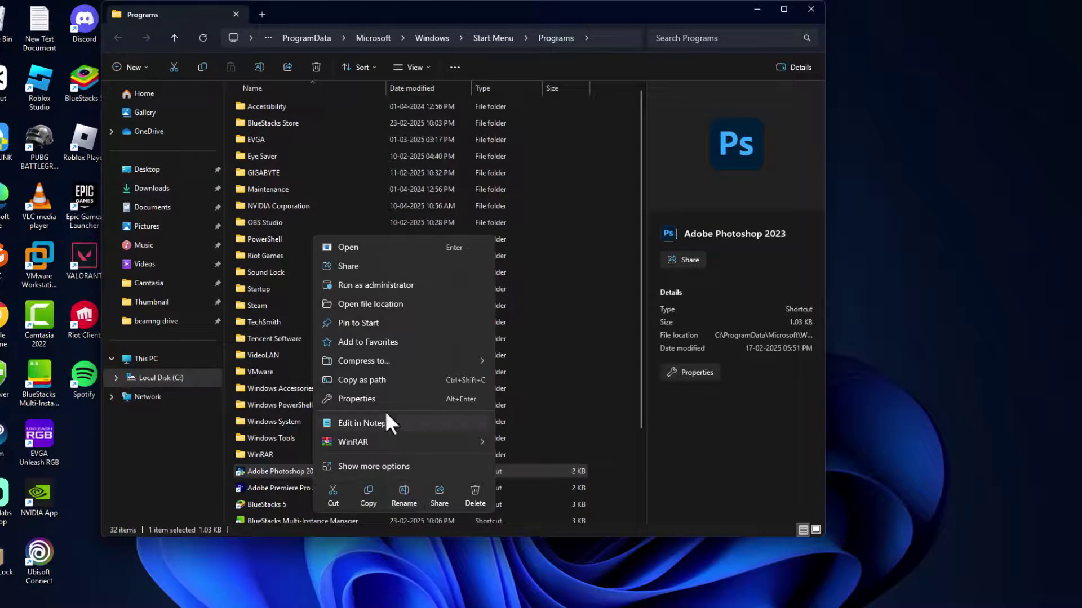
click(407, 307)
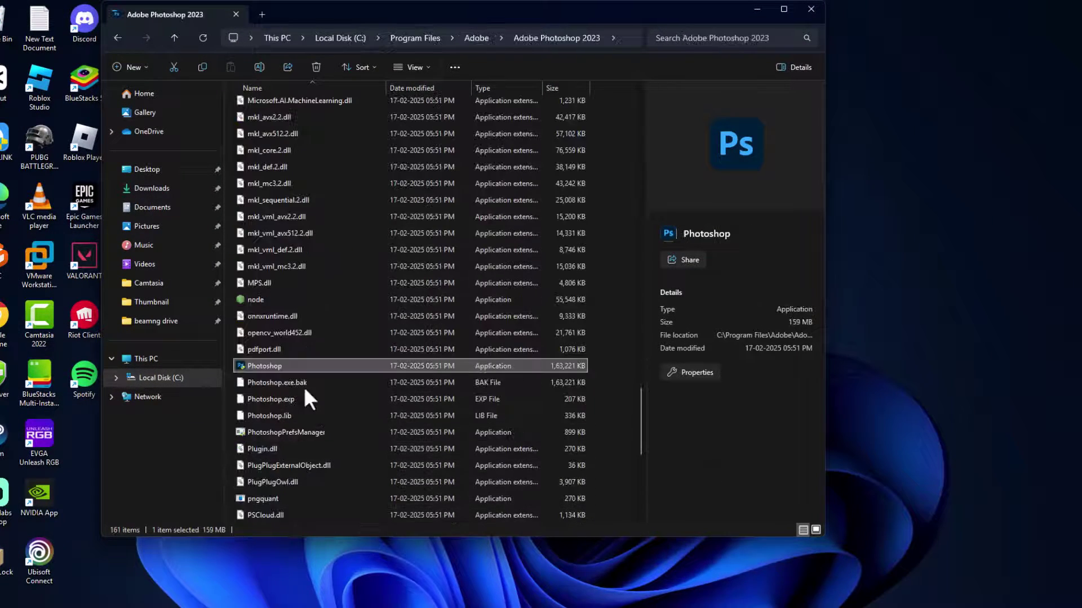
- Tick Run as administrator in Photoshop.exe's Compatibility properties, confirm with OK, and close Explorer
right_click(455, 363)
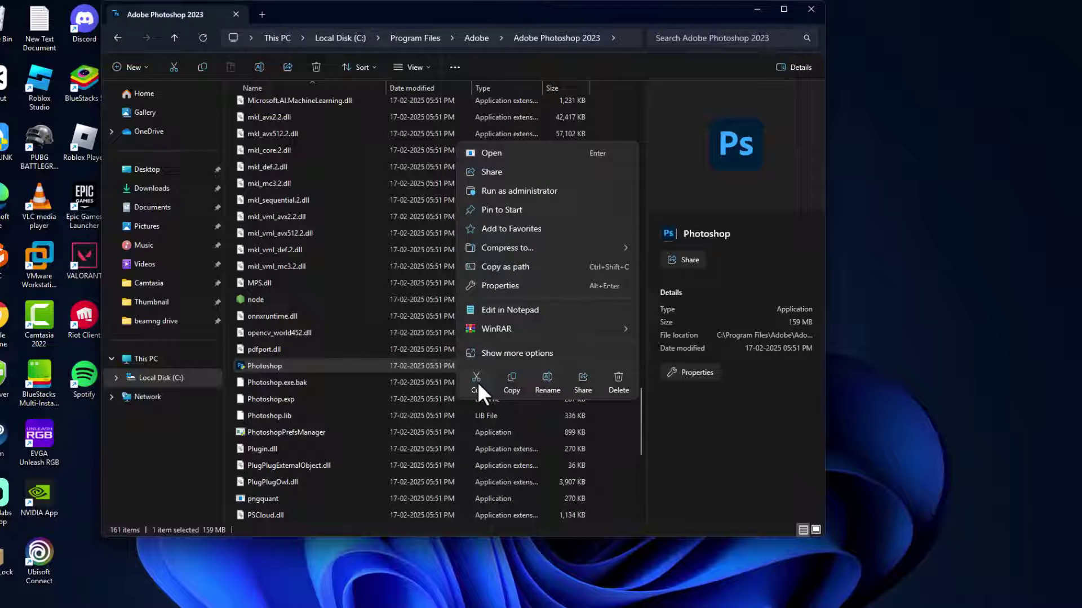
click(503, 286)
click(566, 310)
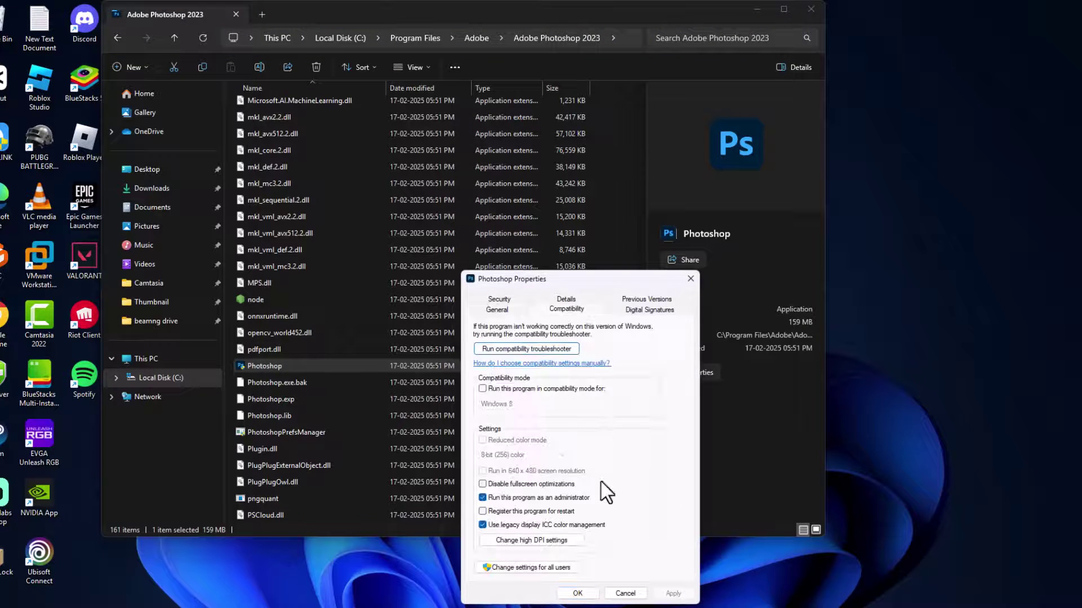
click(488, 499)
click(578, 593)
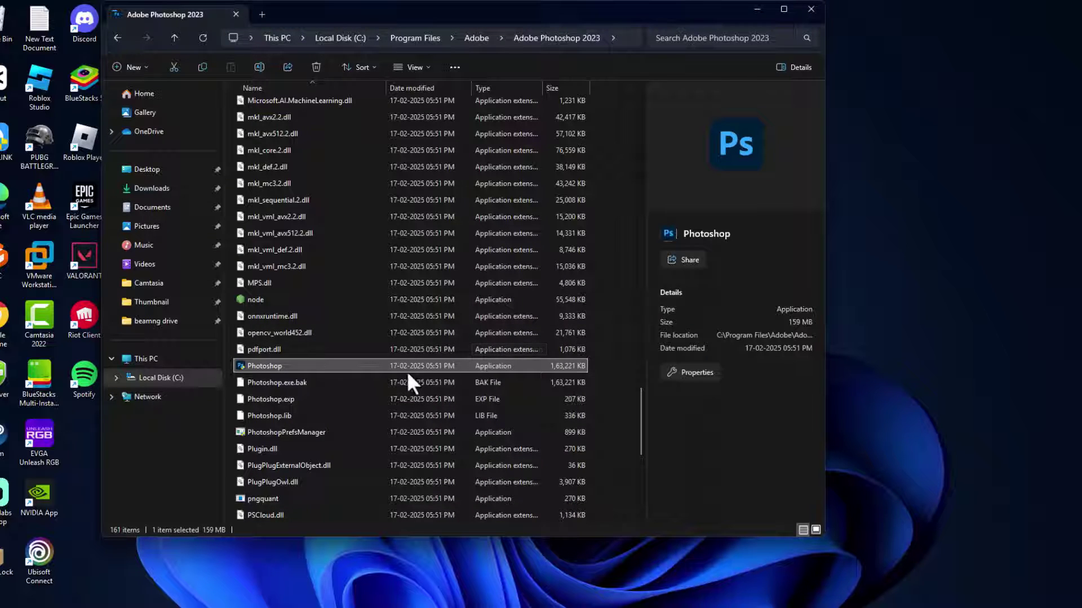
click(811, 9)
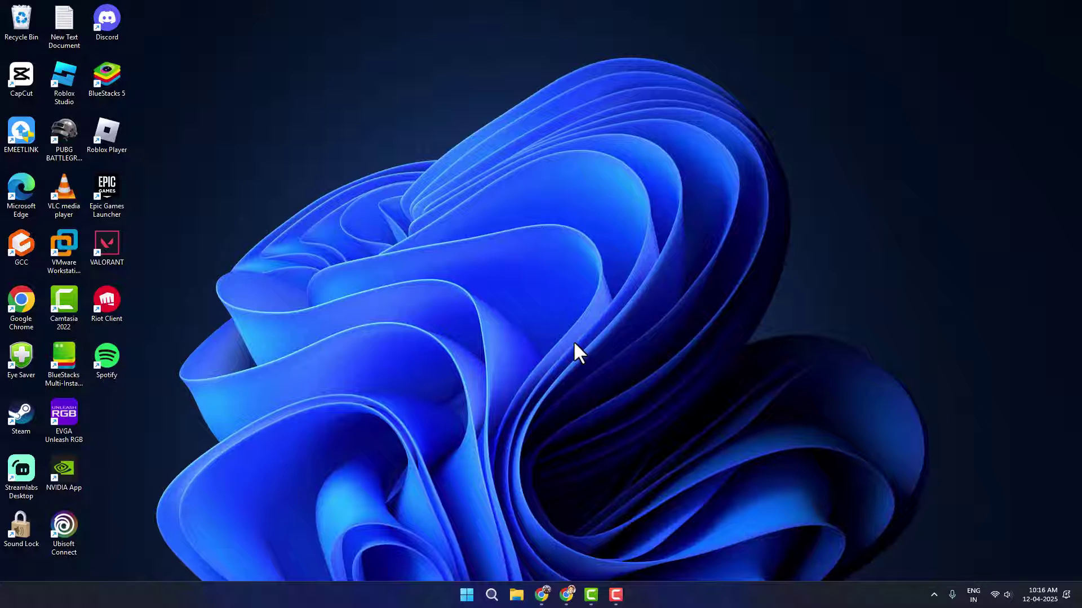
click(499, 592)
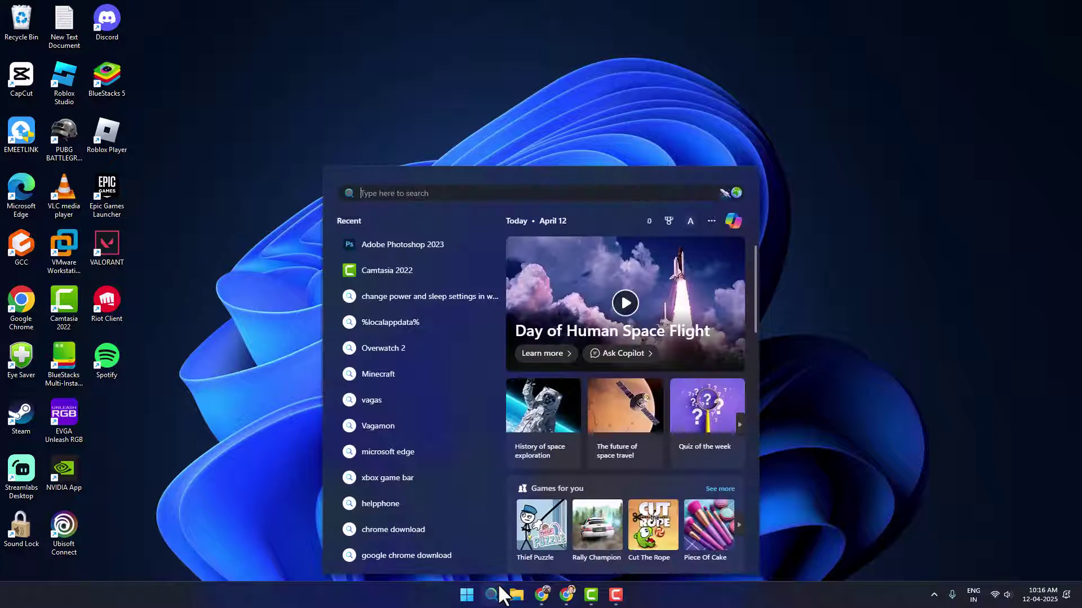
text(DE)
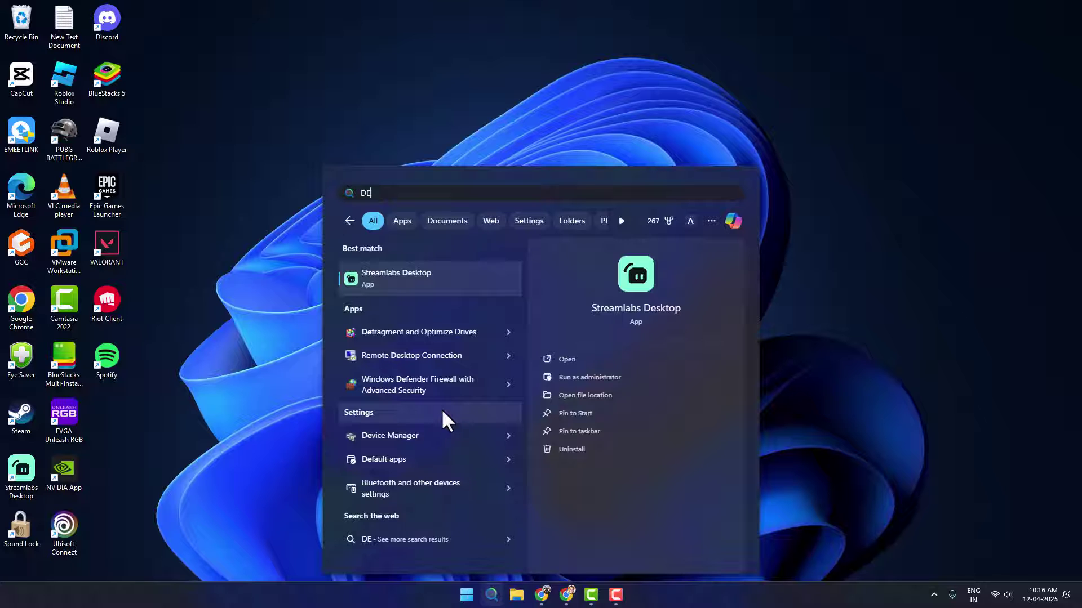
text(vice Manager)
click(430, 283)
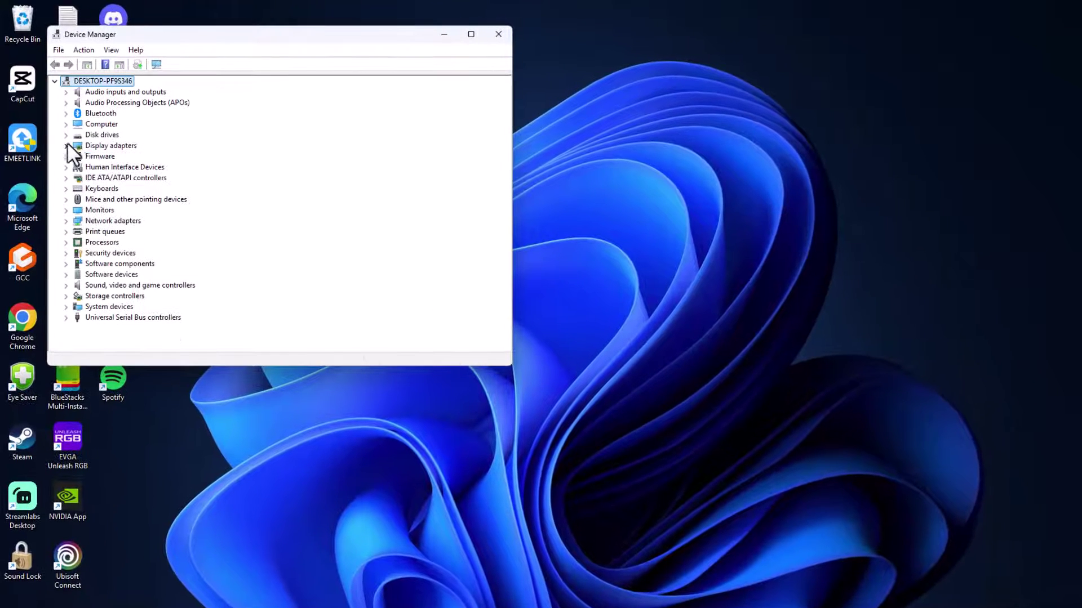
click(85, 137)
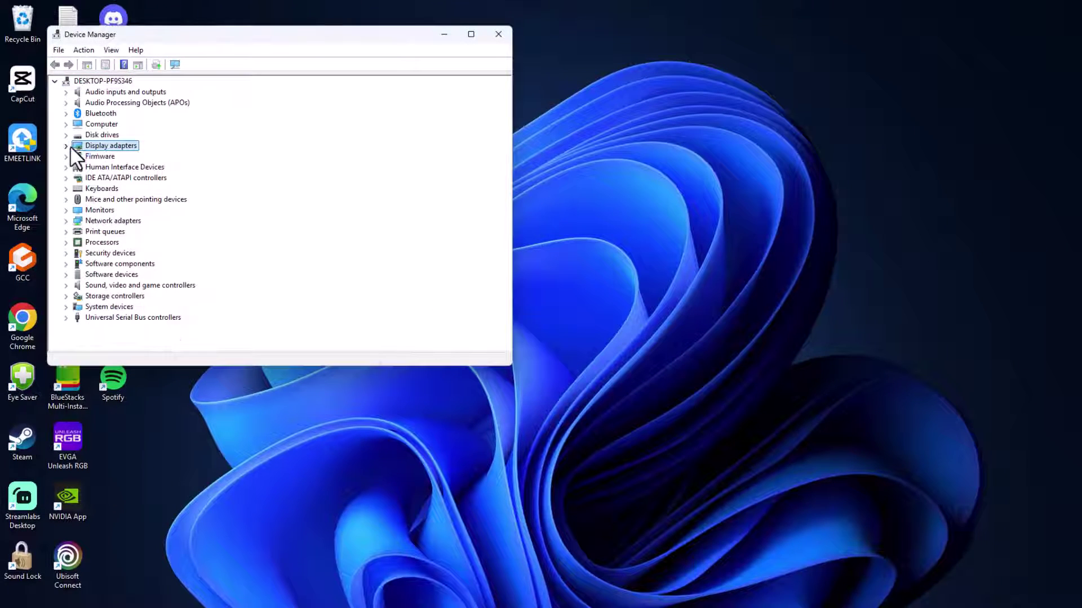
click(67, 146)
click(140, 167)
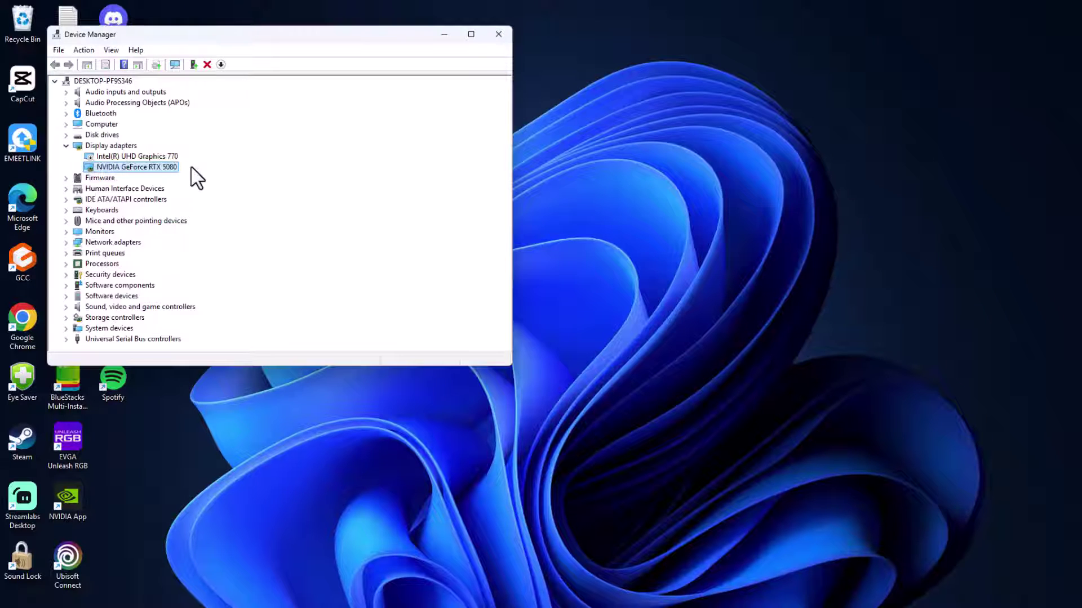
click(498, 34)
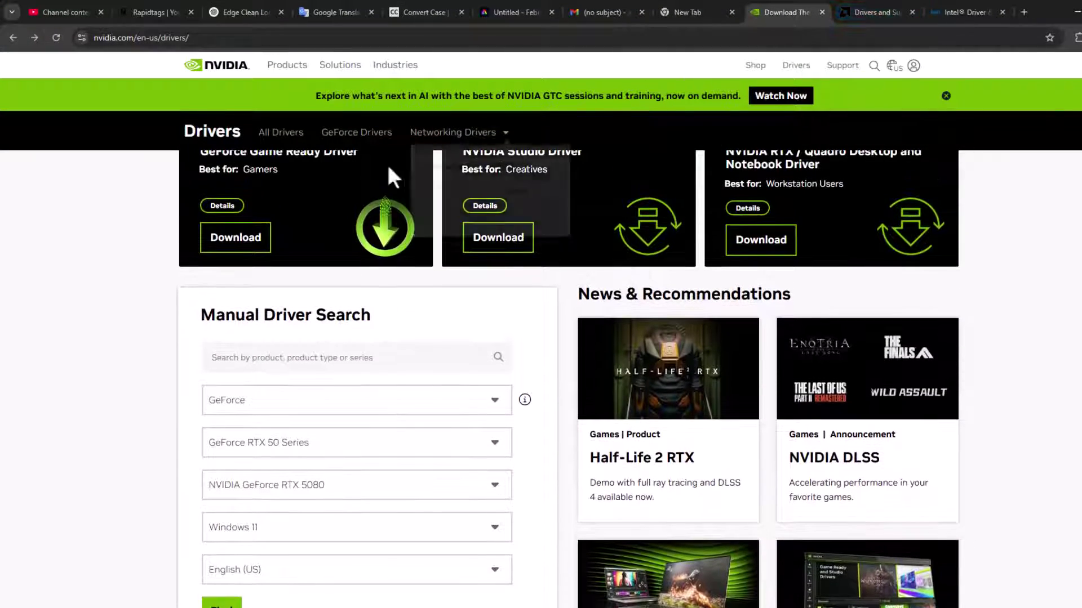
- Choose GeForce, RTX 50 Series, NVIDIA GeForce RTX 5080 and English (US), then search for drivers
scroll(266, 430, down, 3)
scroll(266, 430, up, 2)
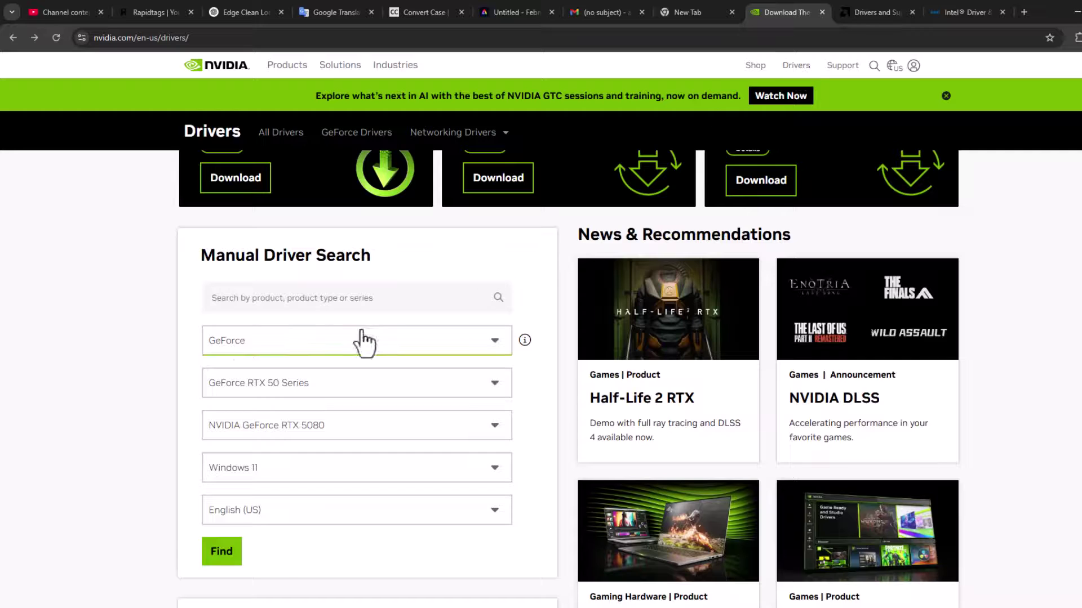
click(303, 341)
click(239, 374)
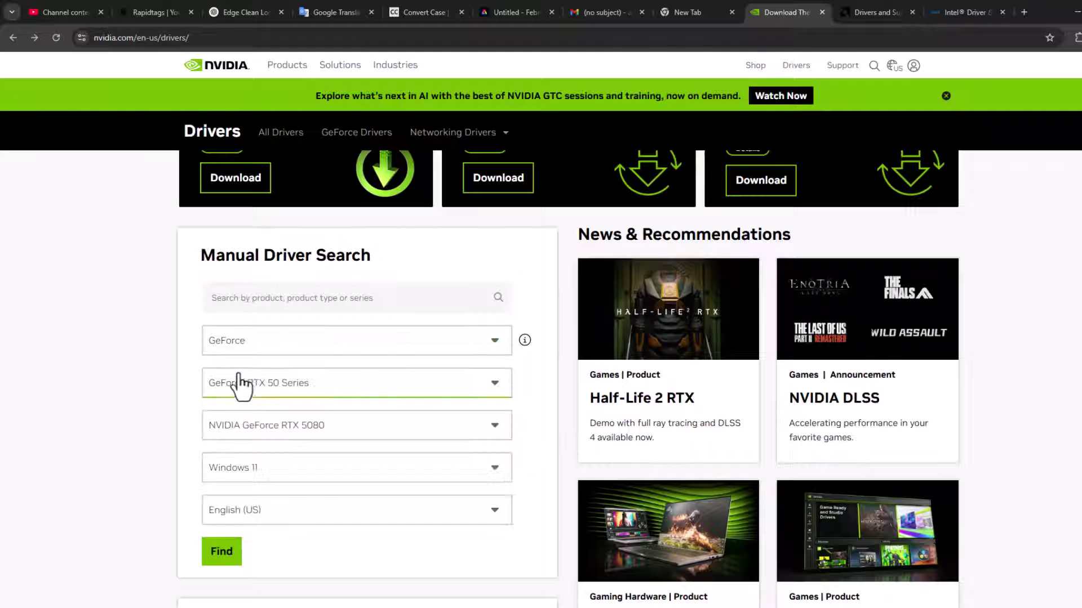
scroll(263, 377, down, 2)
click(293, 304)
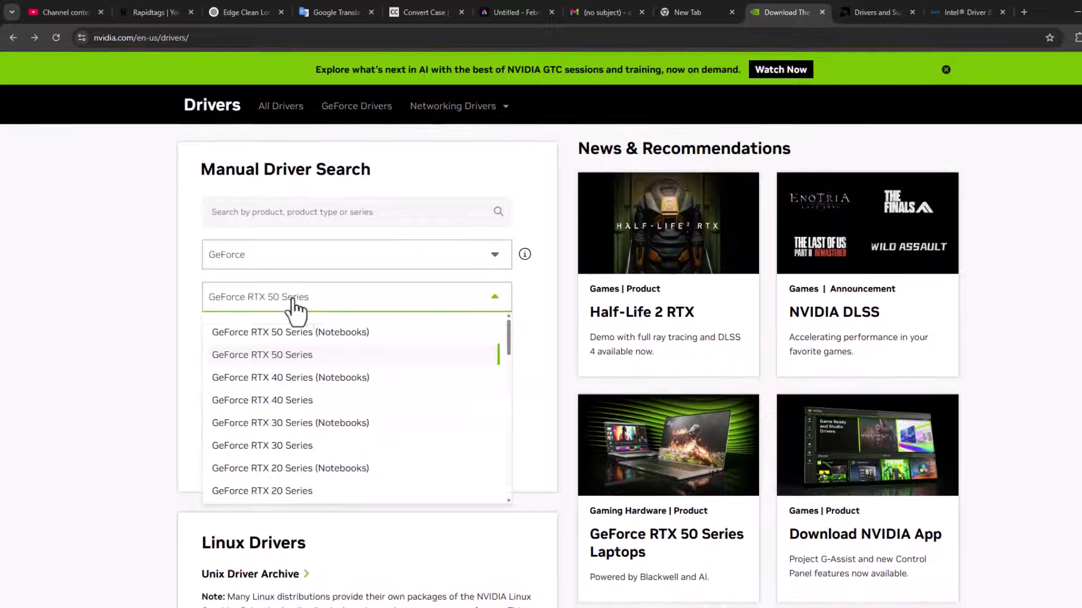
click(275, 304)
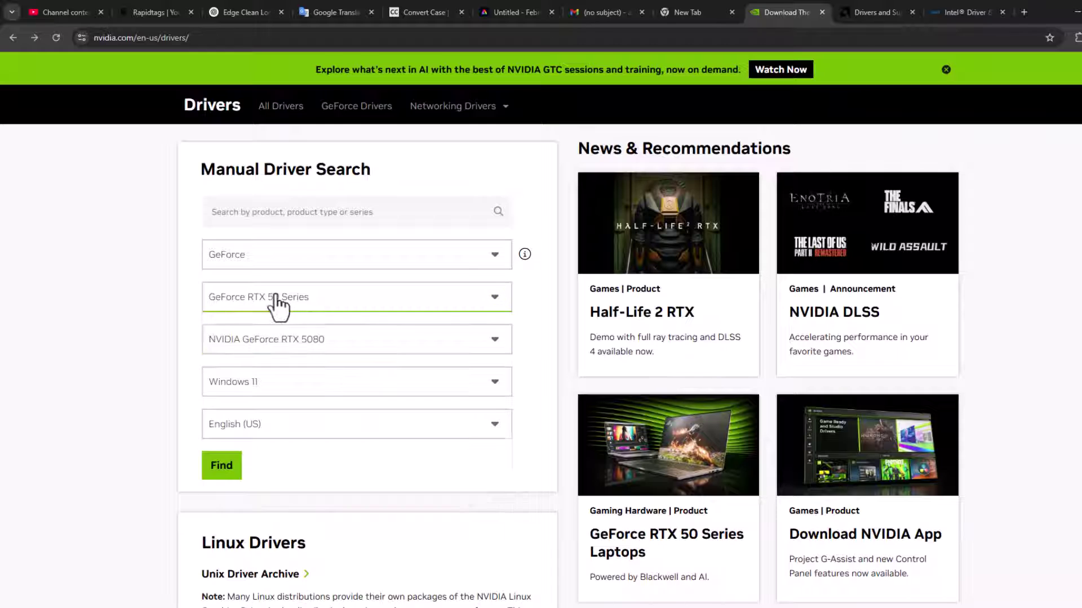
click(279, 351)
click(270, 345)
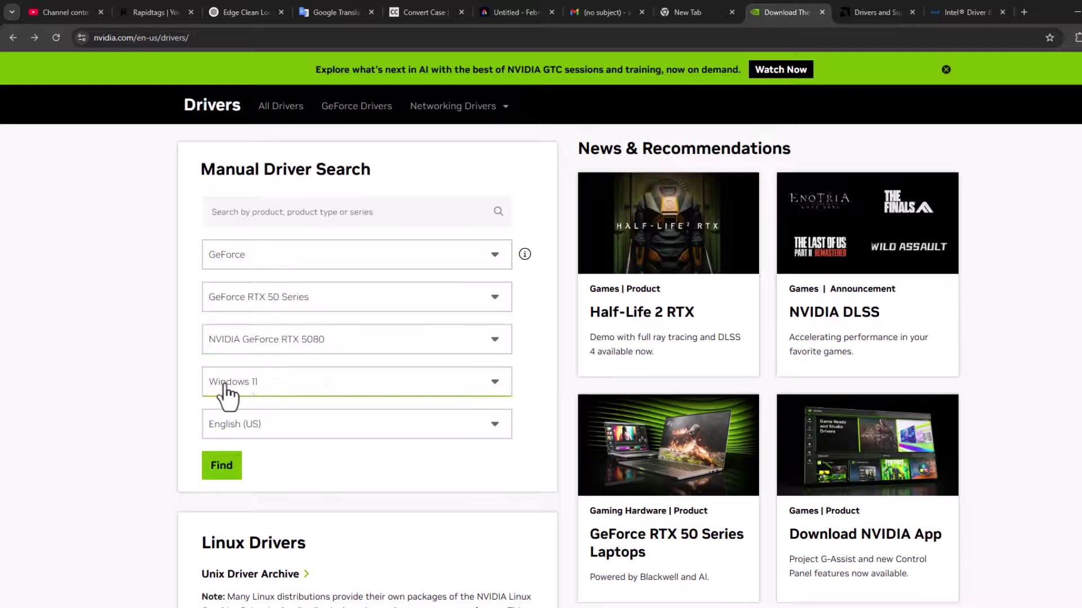
click(265, 437)
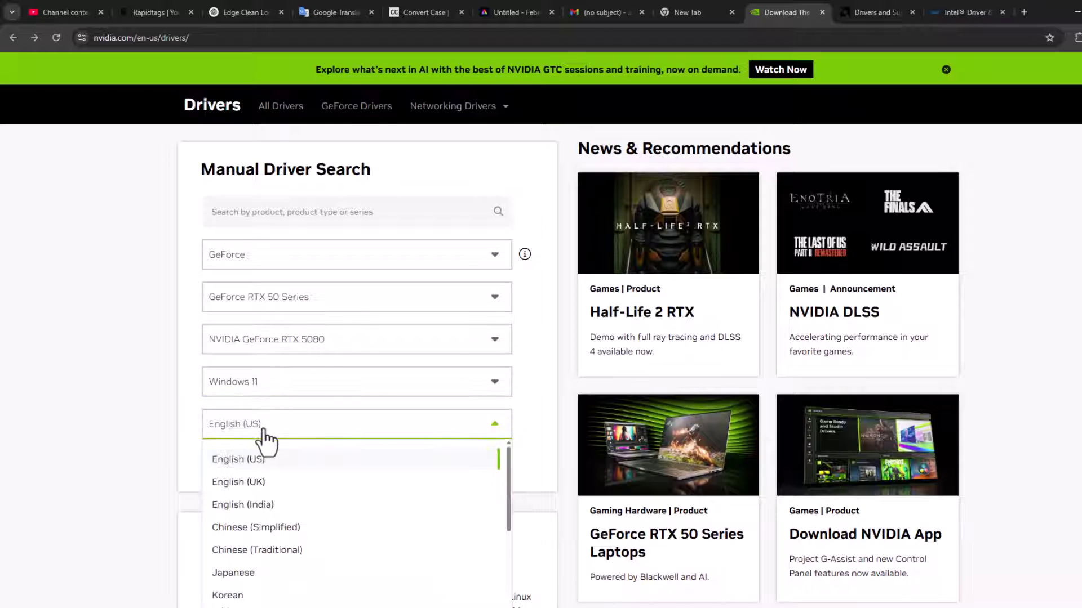
click(222, 461)
click(224, 466)
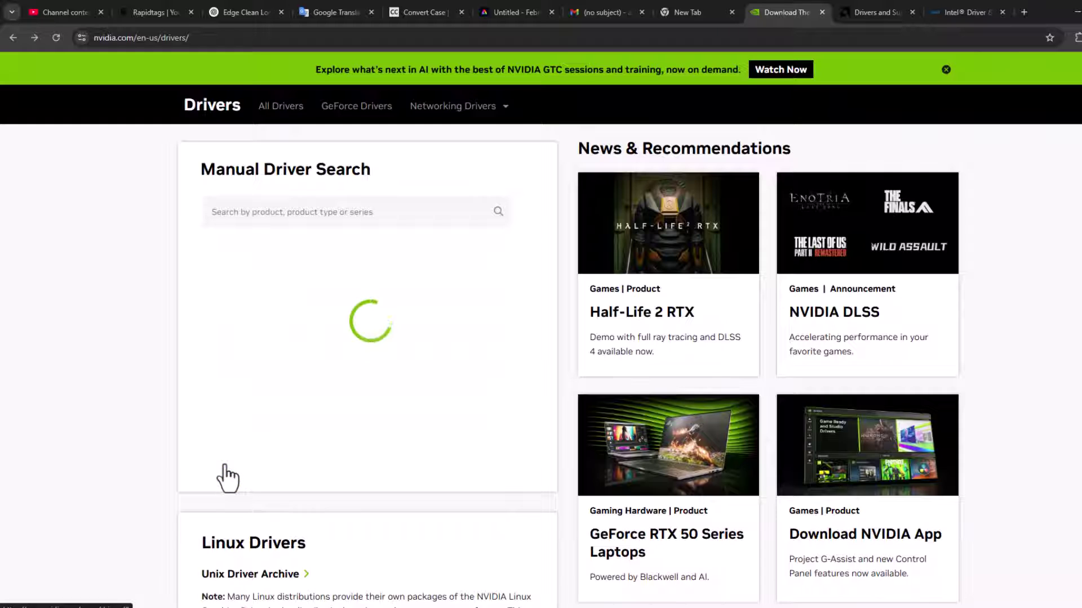
- Start downloading Game Ready Driver 572.83 (845.3 MB) from its details page, then pause it
scroll(483, 316, down, 3)
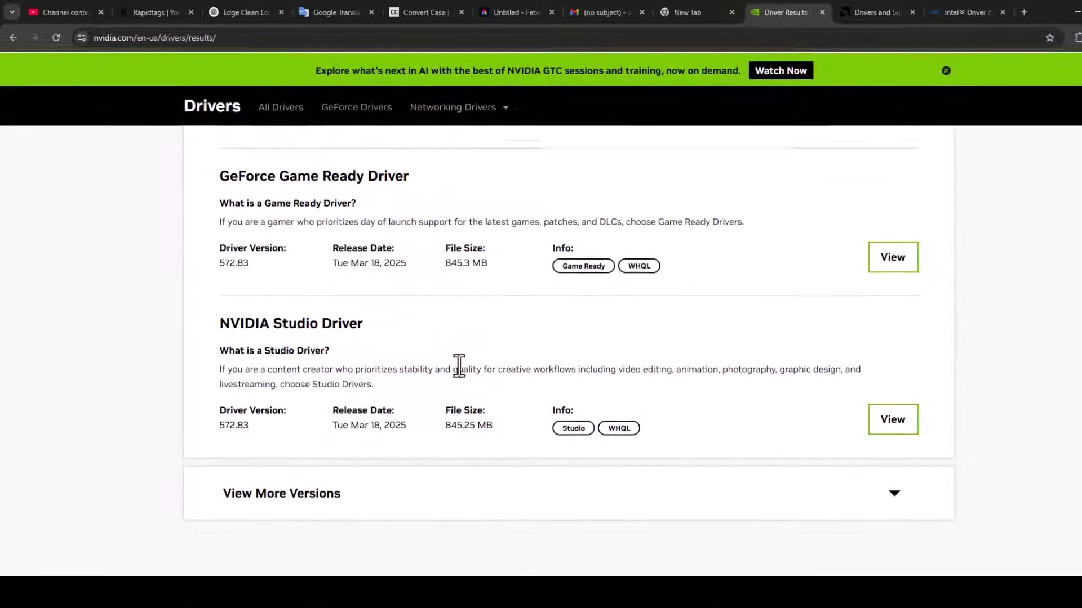
scroll(460, 366, up, 3)
drag(290, 415, 213, 391)
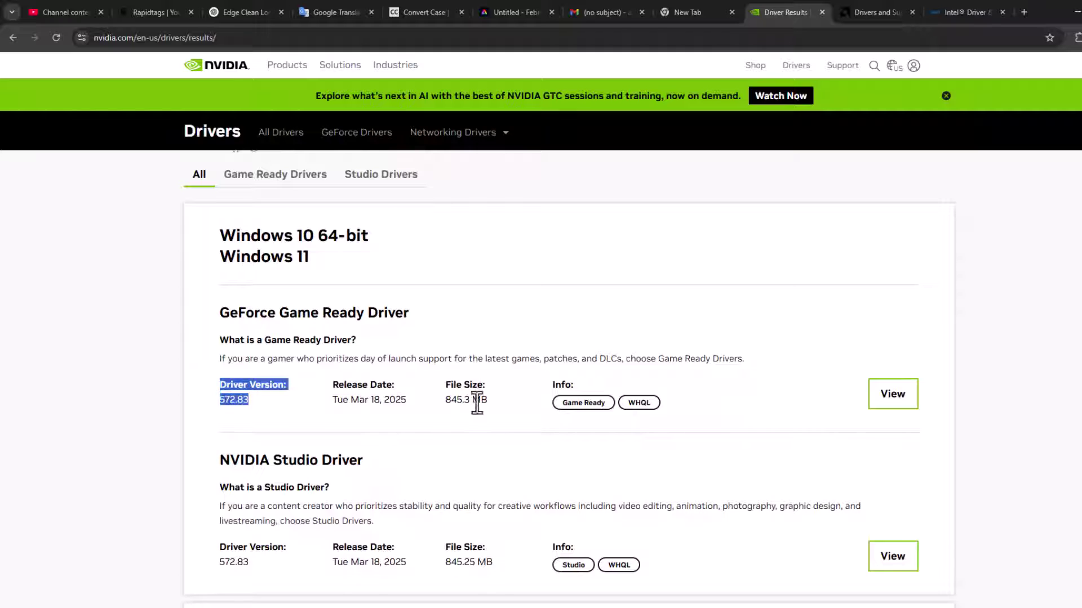
drag(491, 415, 416, 406)
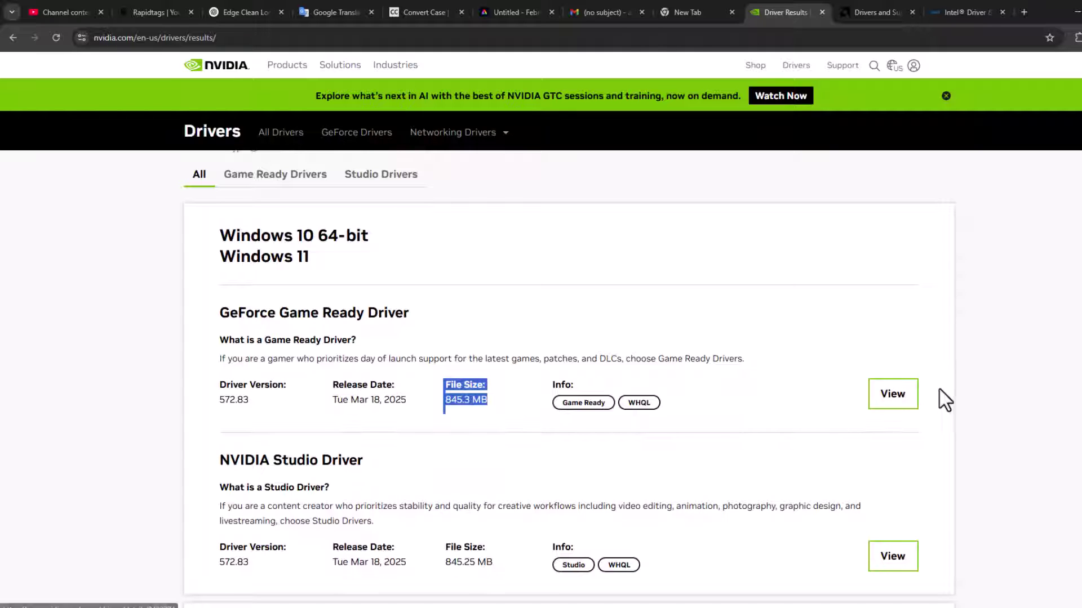
click(902, 411)
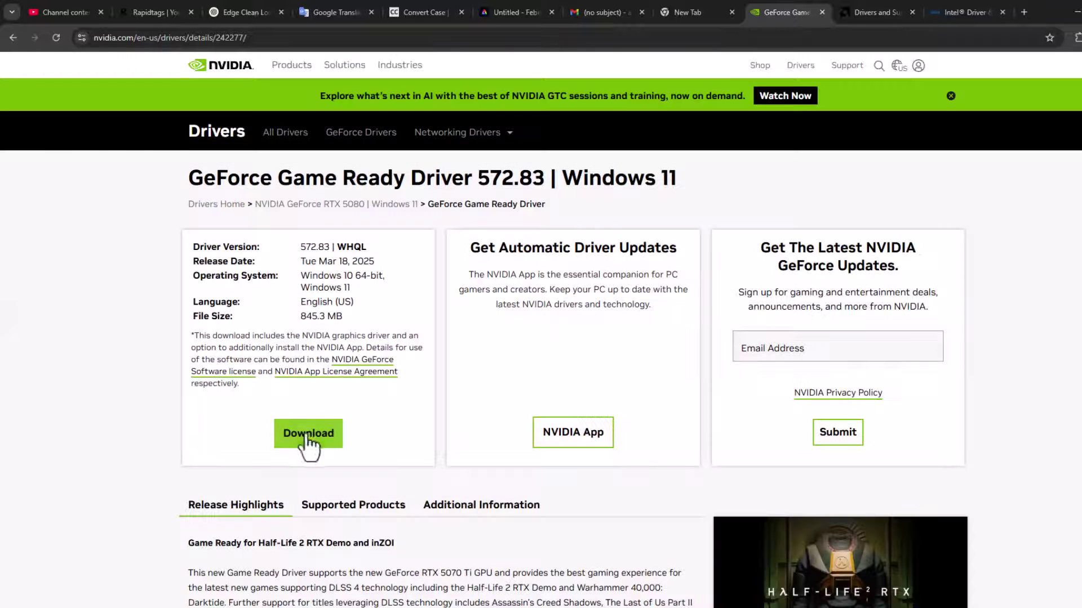
click(285, 434)
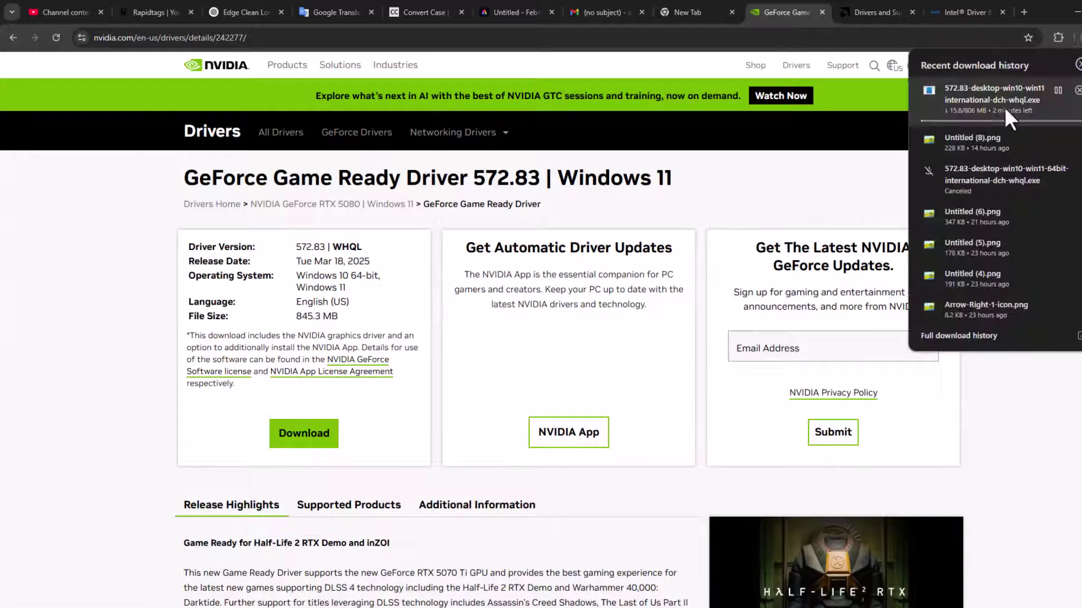
click(1059, 89)
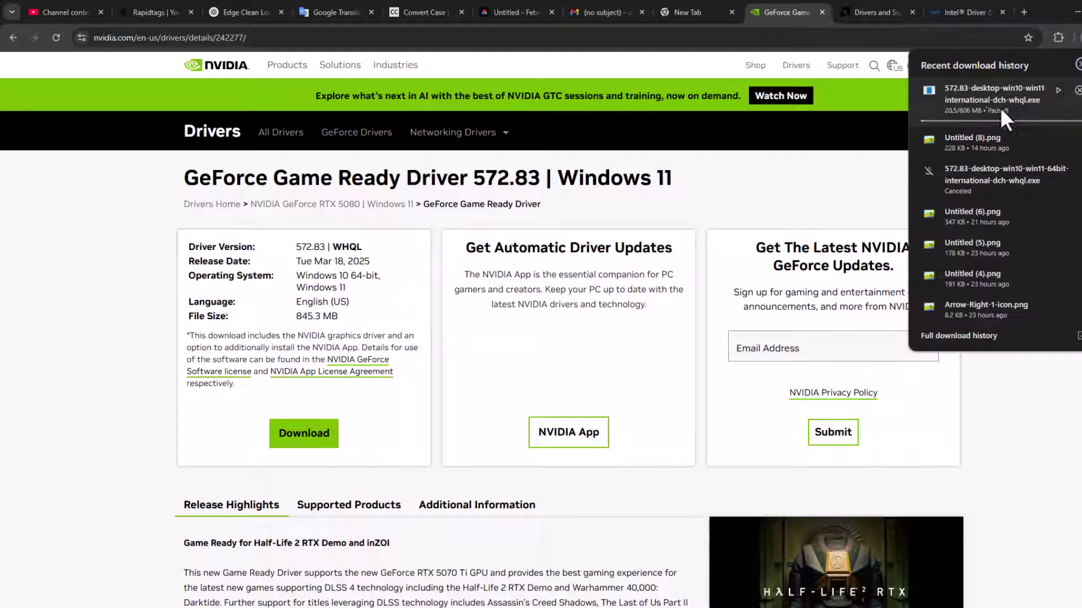
click(871, 12)
- Pick Graphics > Radeon PRO > W7000 Series > AMD Radeon PRO W7600 and submit
scroll(428, 355, down, 1)
scroll(429, 354, down, 7)
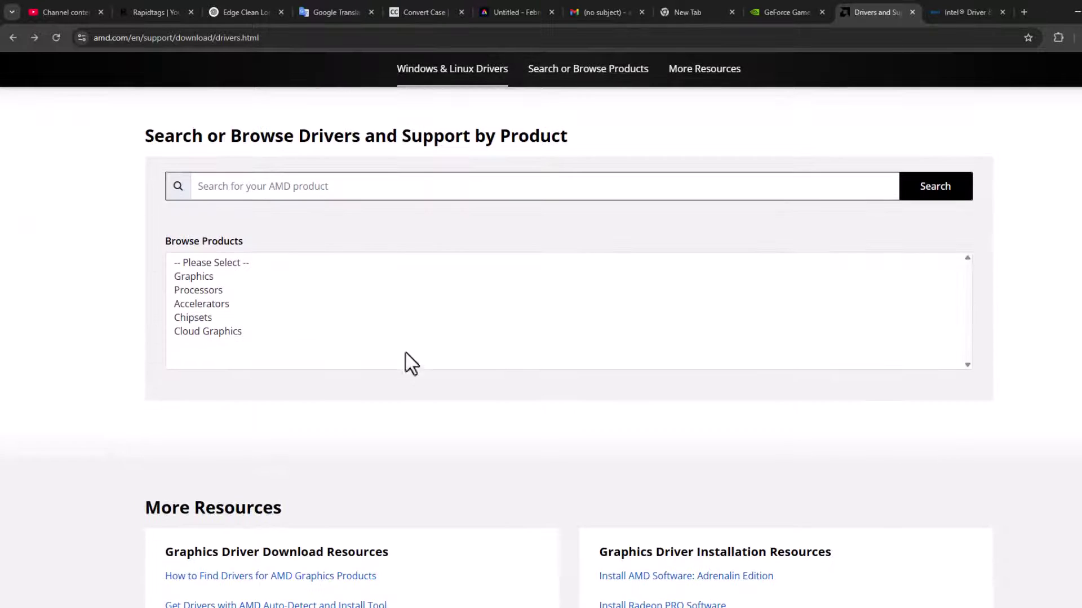
click(191, 276)
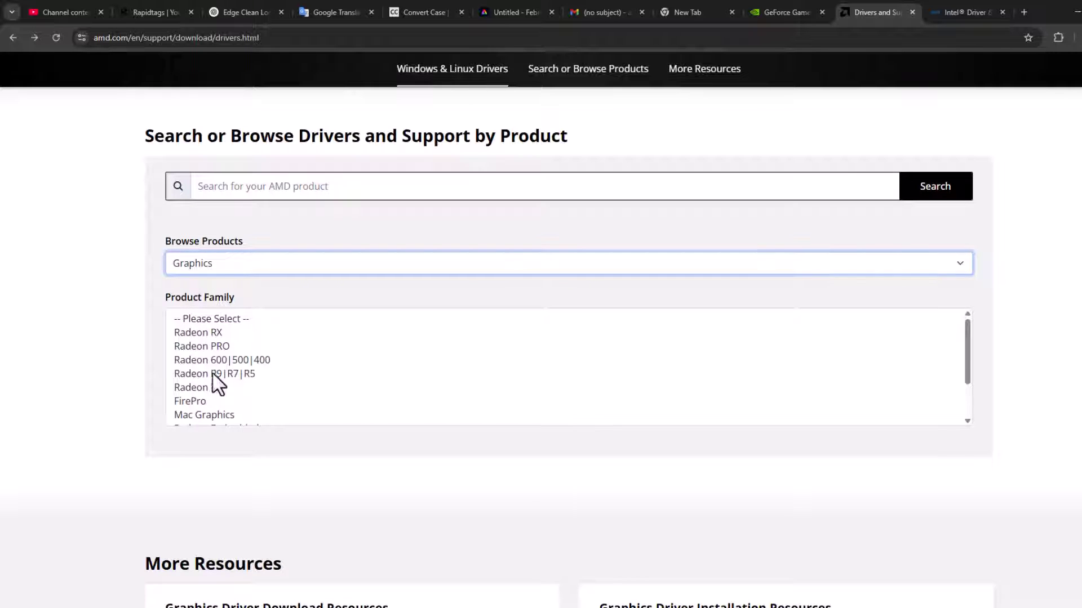
click(201, 346)
click(220, 389)
scroll(265, 417, down, 3)
click(239, 335)
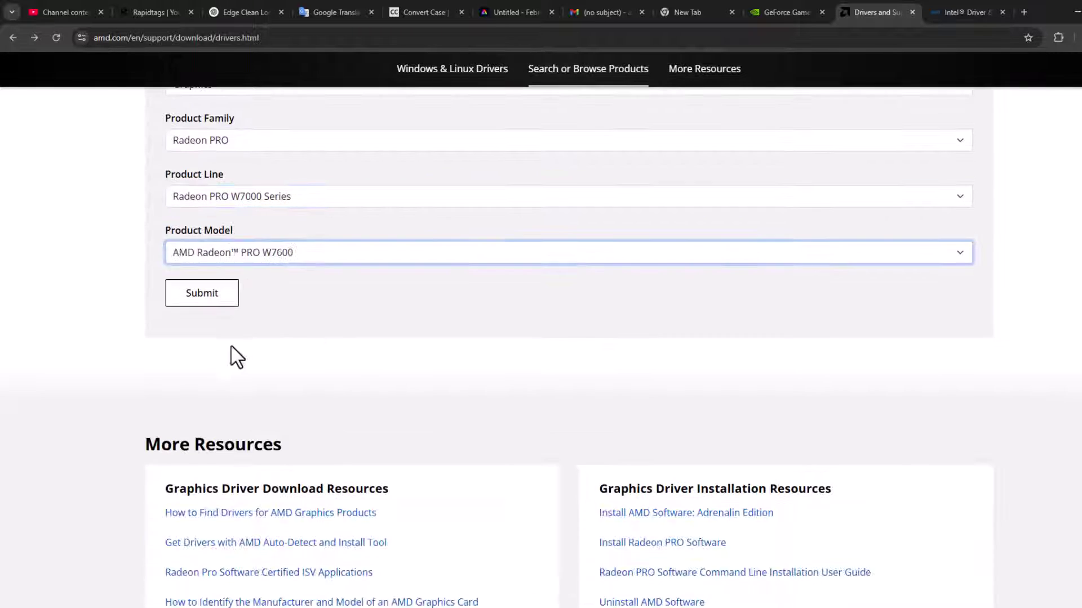
click(204, 295)
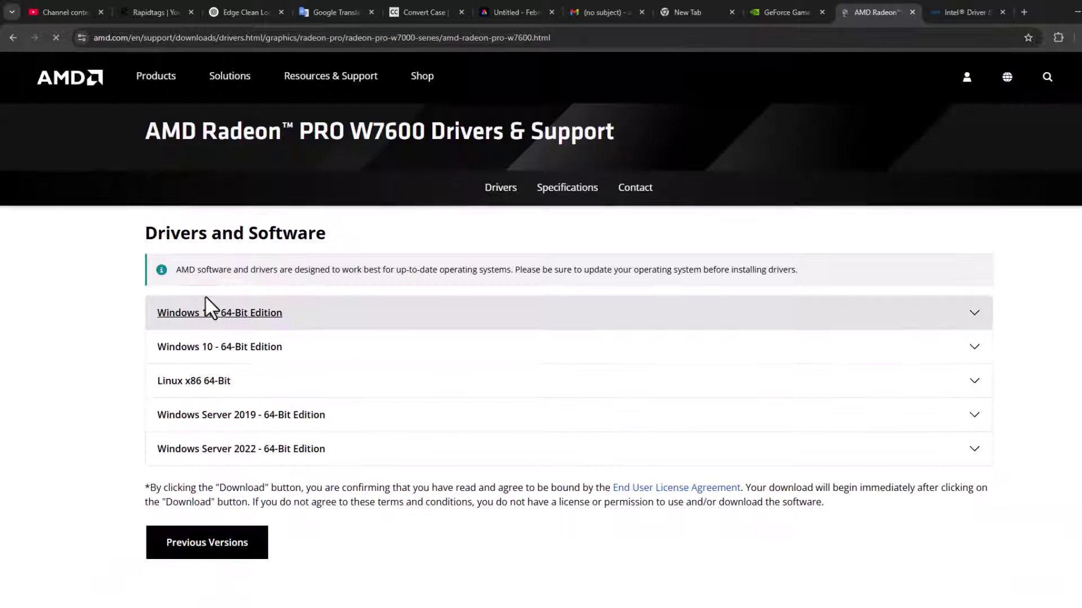
- Expand the Windows 11 - 64-Bit Edition drivers and review the Recommended driver revision
click(310, 321)
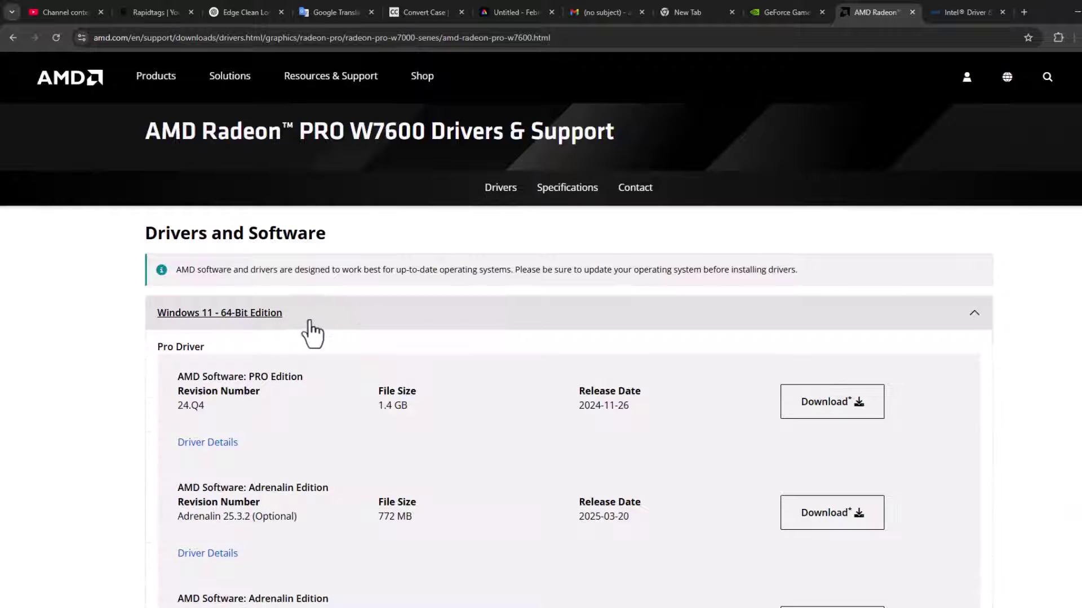
scroll(316, 417, down, 2)
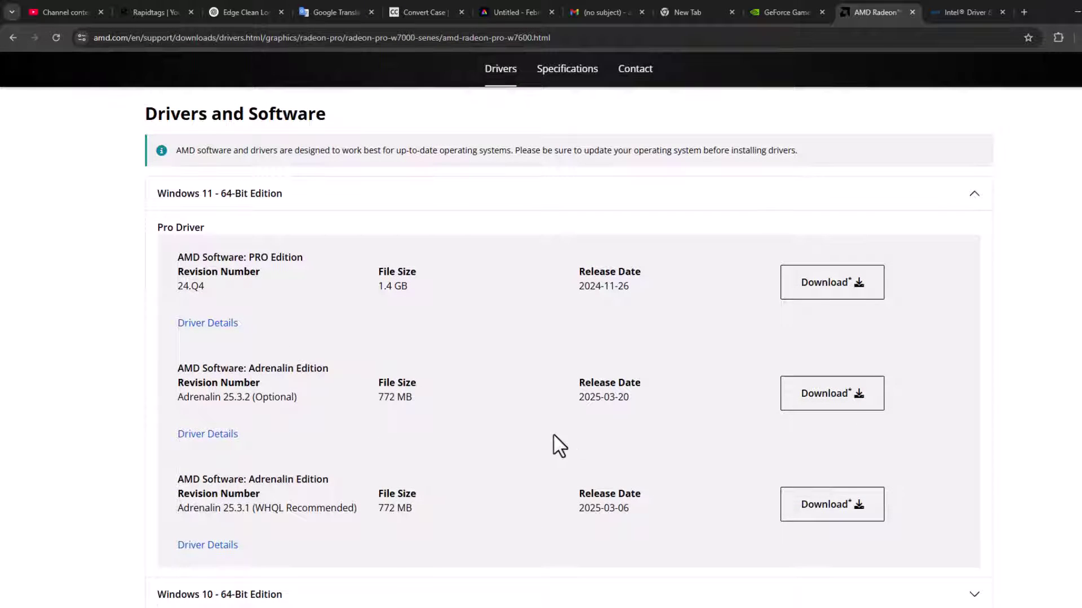
scroll(554, 439, down, 1)
drag(441, 459, 163, 424)
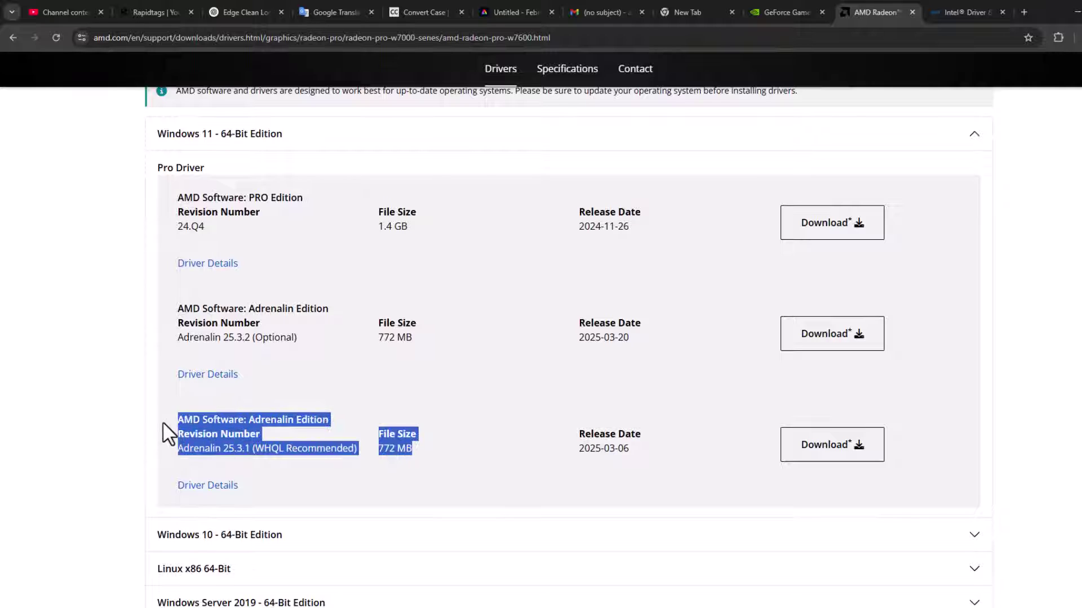
click(295, 450)
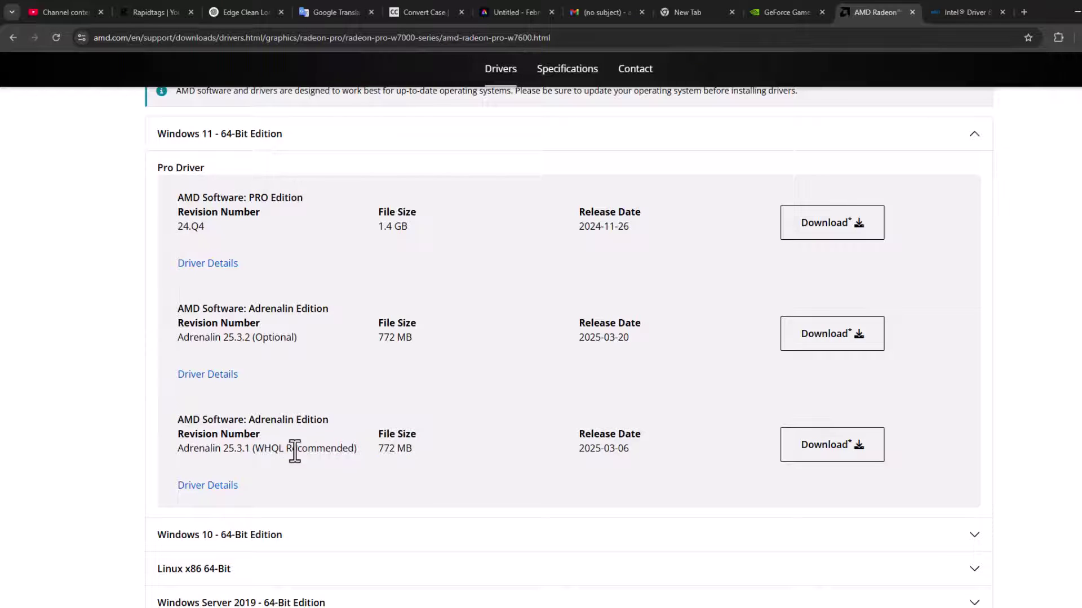
drag(360, 452, 286, 453)
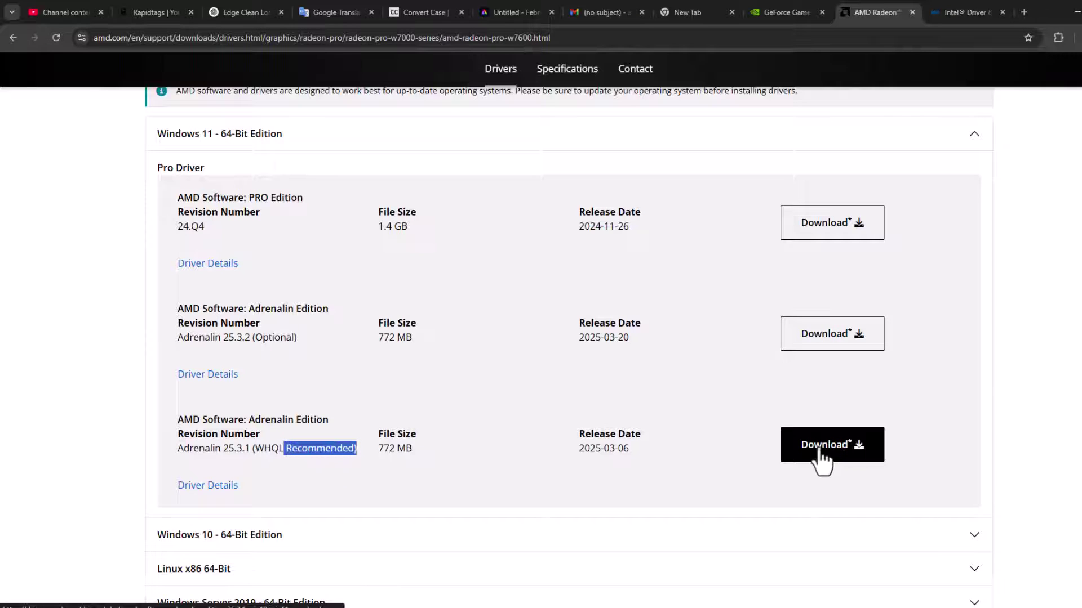
click(900, 273)
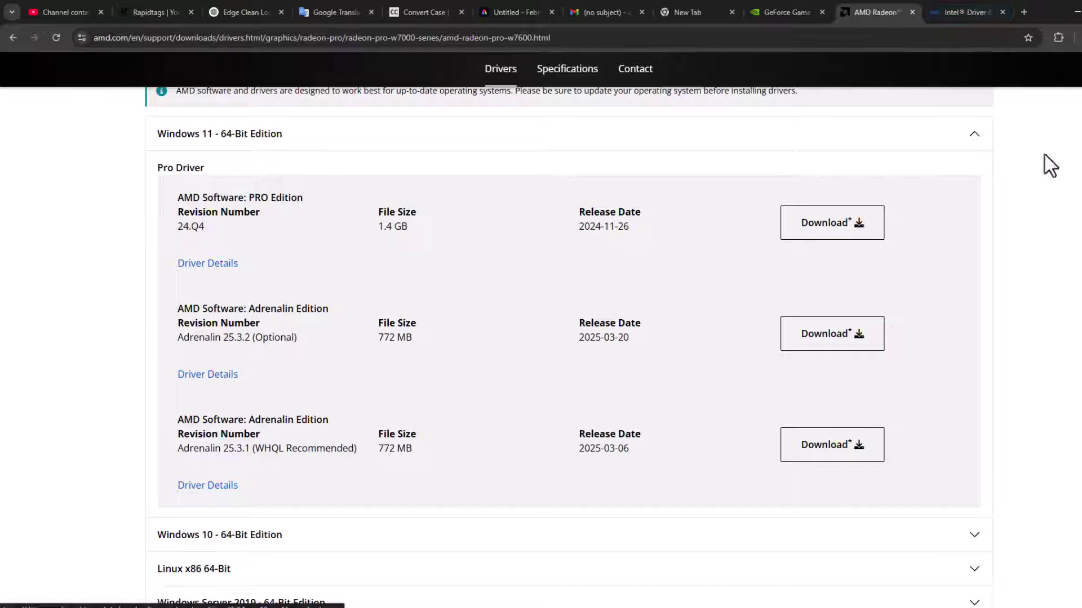
click(951, 12)
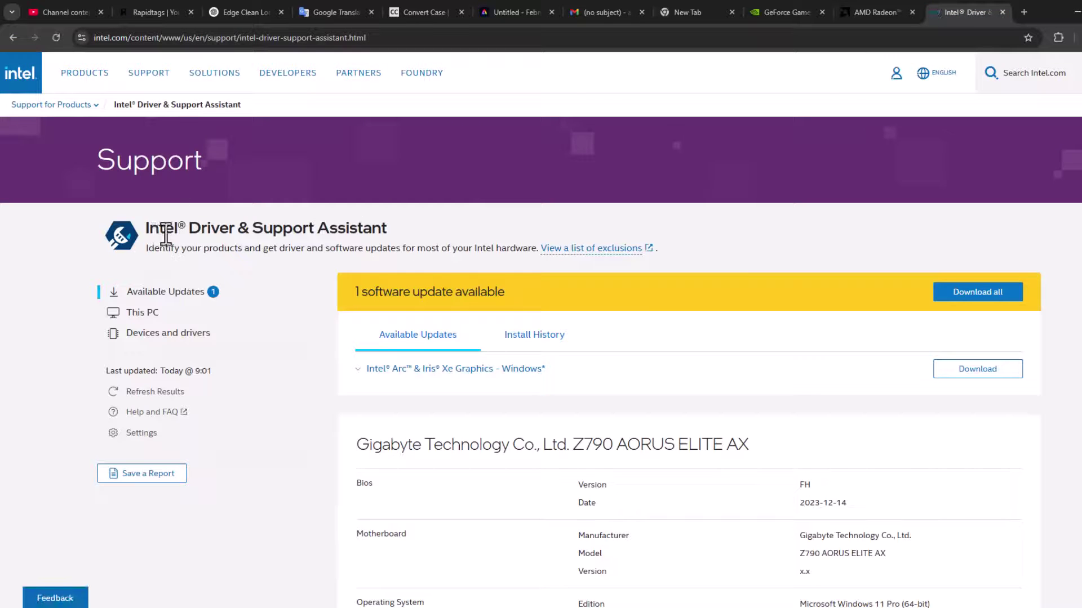
- Run Check For New Drivers from the Intel assistant's tray icon, download all updates, then minimize Chrome
drag(149, 228, 413, 222)
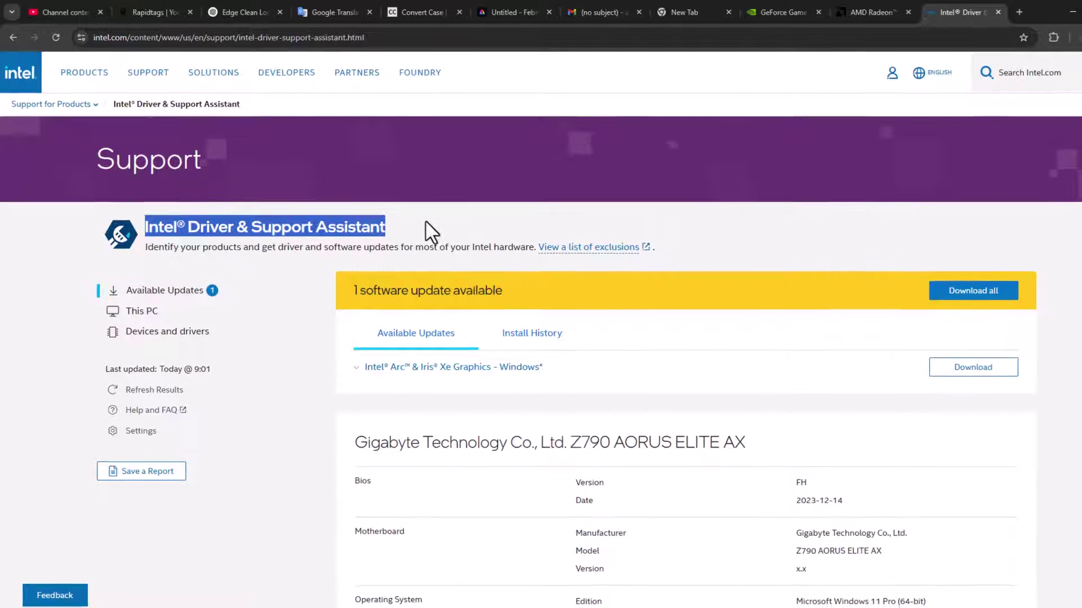
click(425, 226)
click(933, 596)
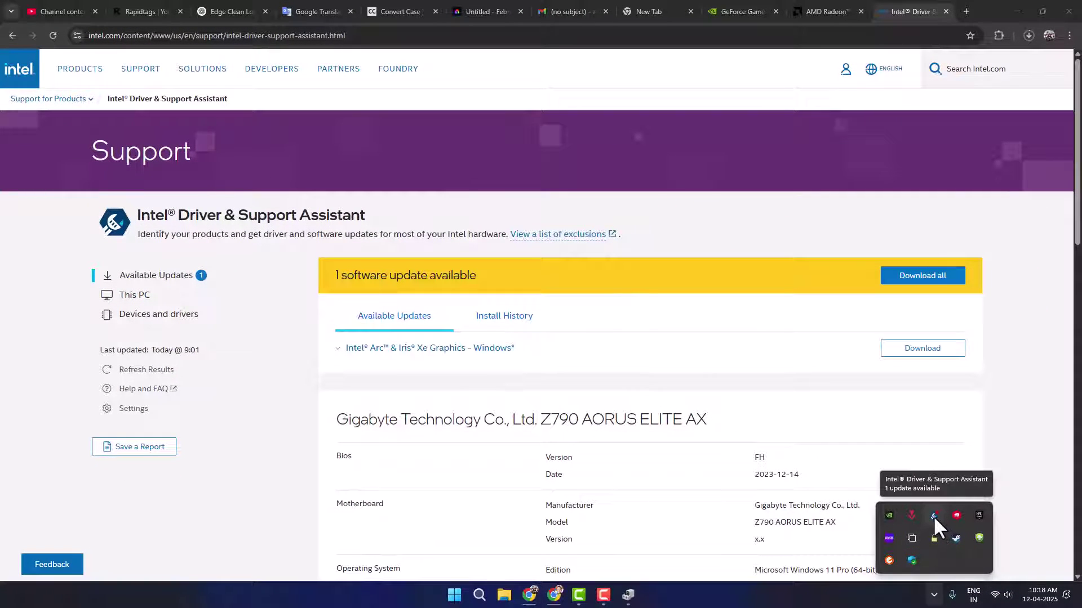
right_click(933, 515)
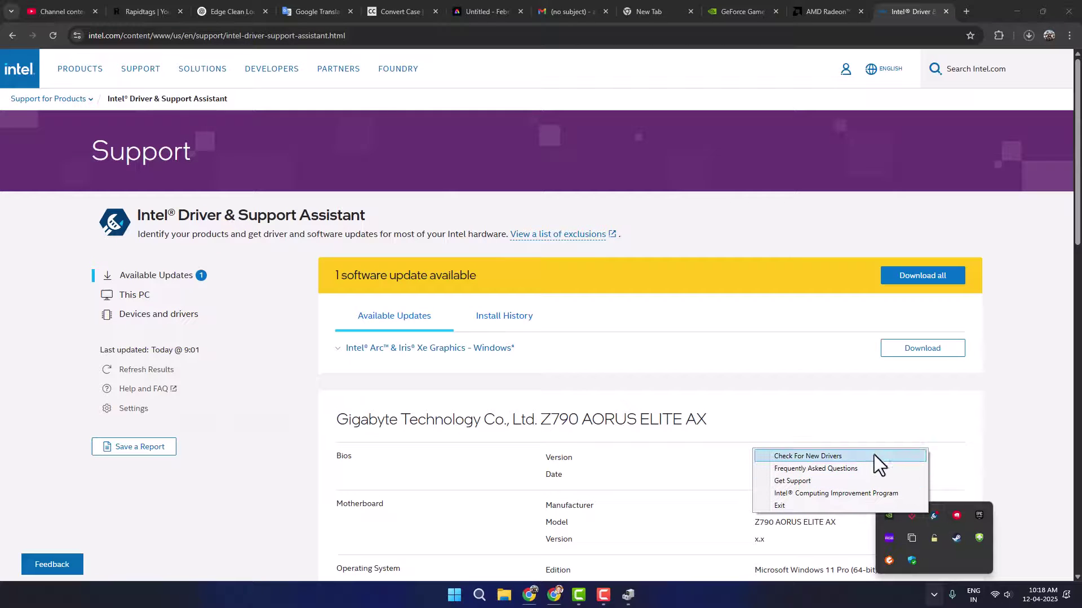
click(833, 457)
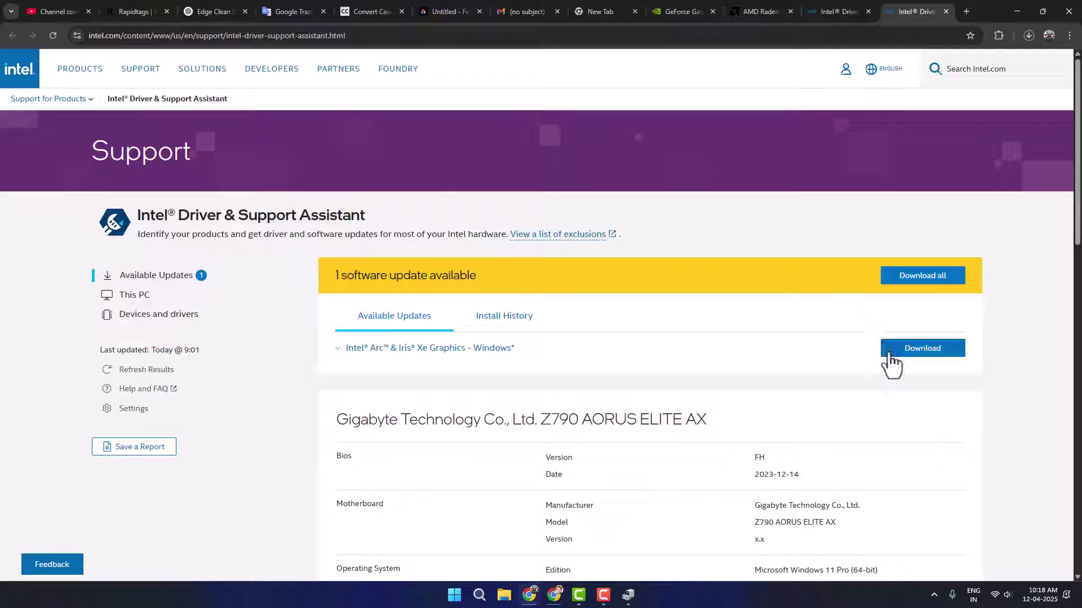
click(904, 275)
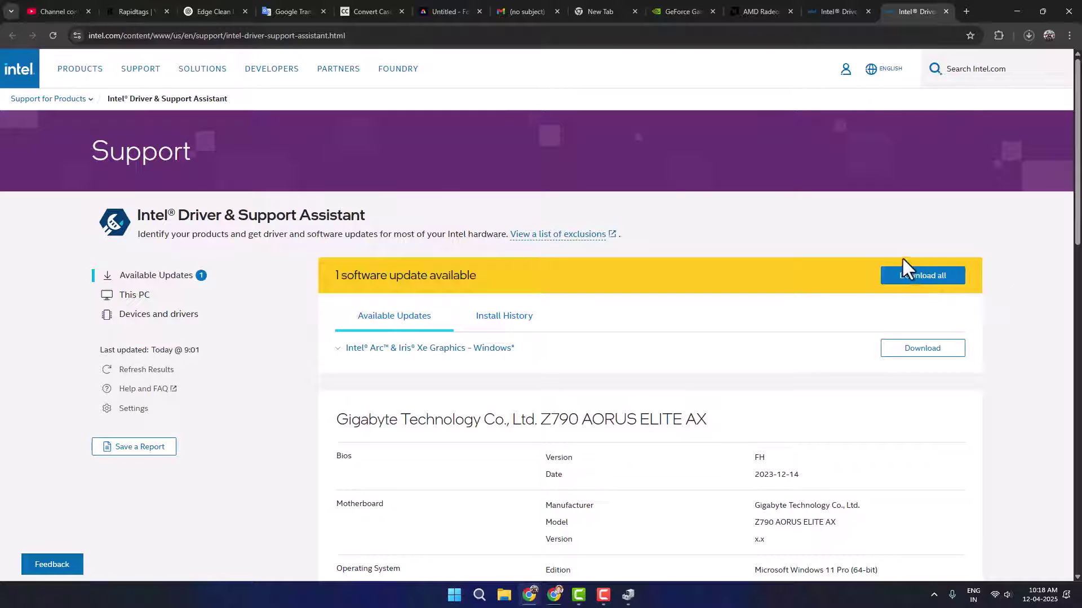
click(1018, 12)
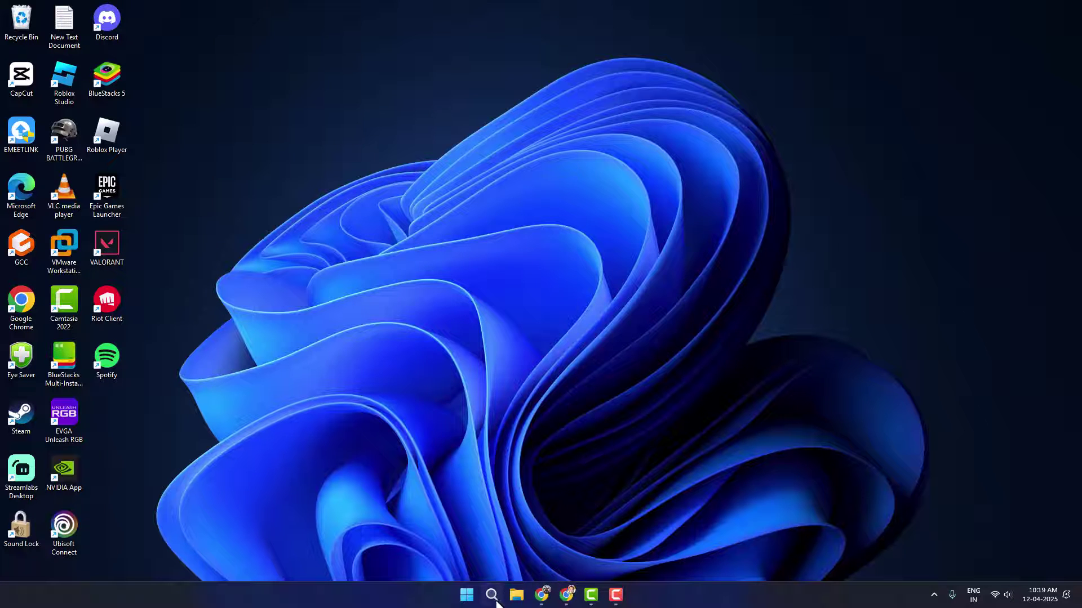
- In Graphics settings, add Photoshop.exe from C:\Program Files\Adobe\Adobe Photoshop 2023 as a desktop app
click(491, 595)
text(graphics settings)
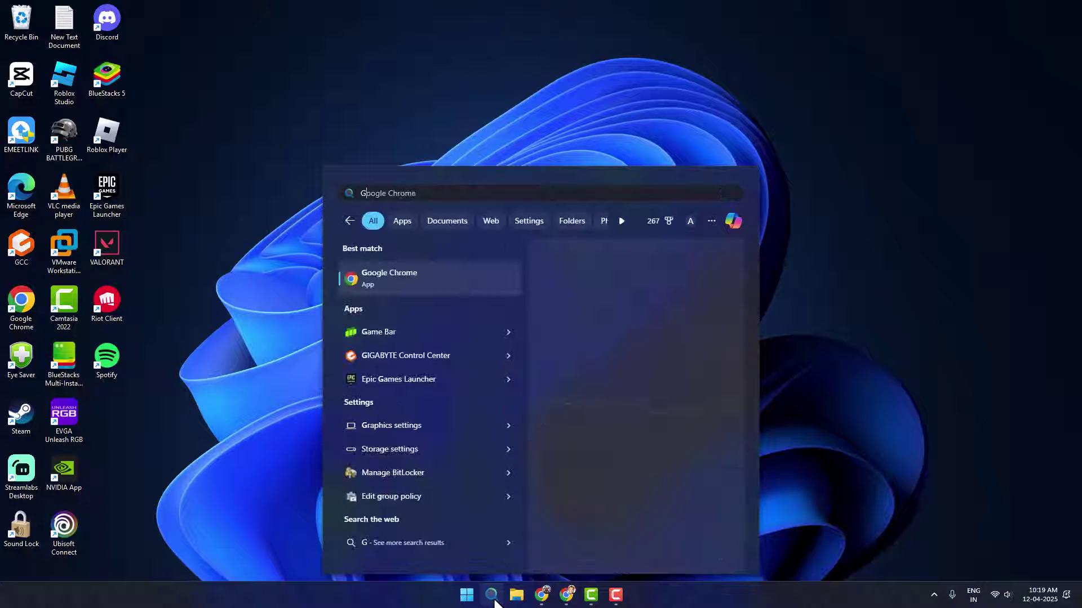
click(428, 274)
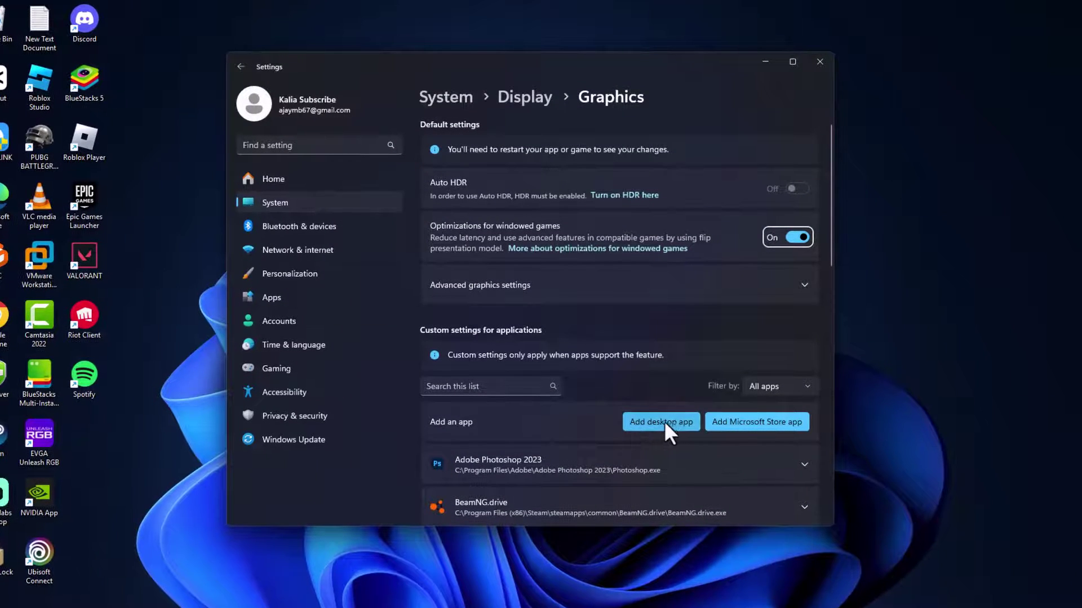
click(664, 422)
click(285, 246)
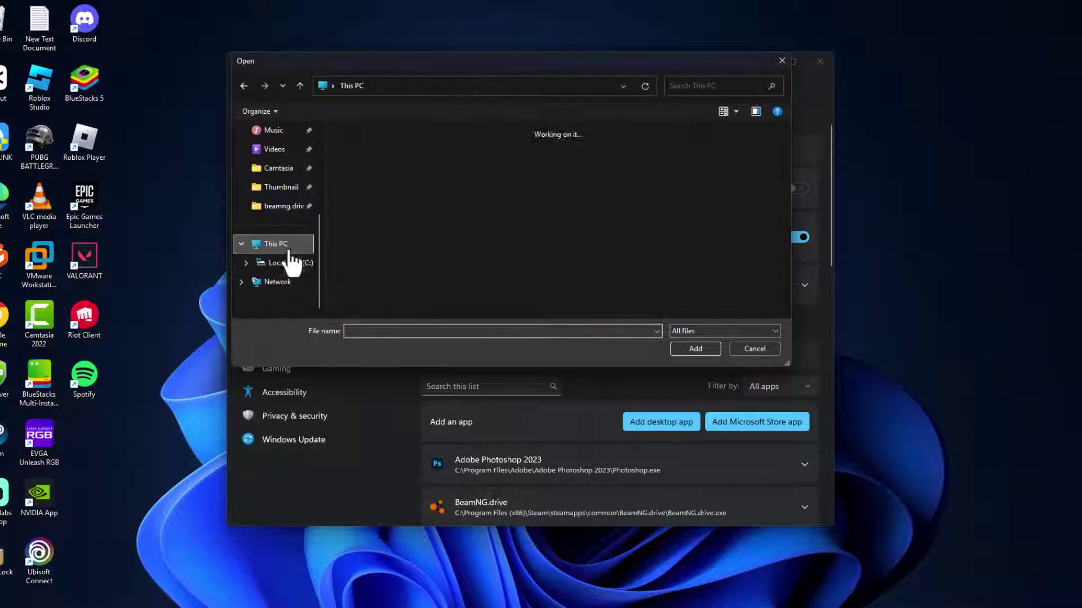
double_click(413, 161)
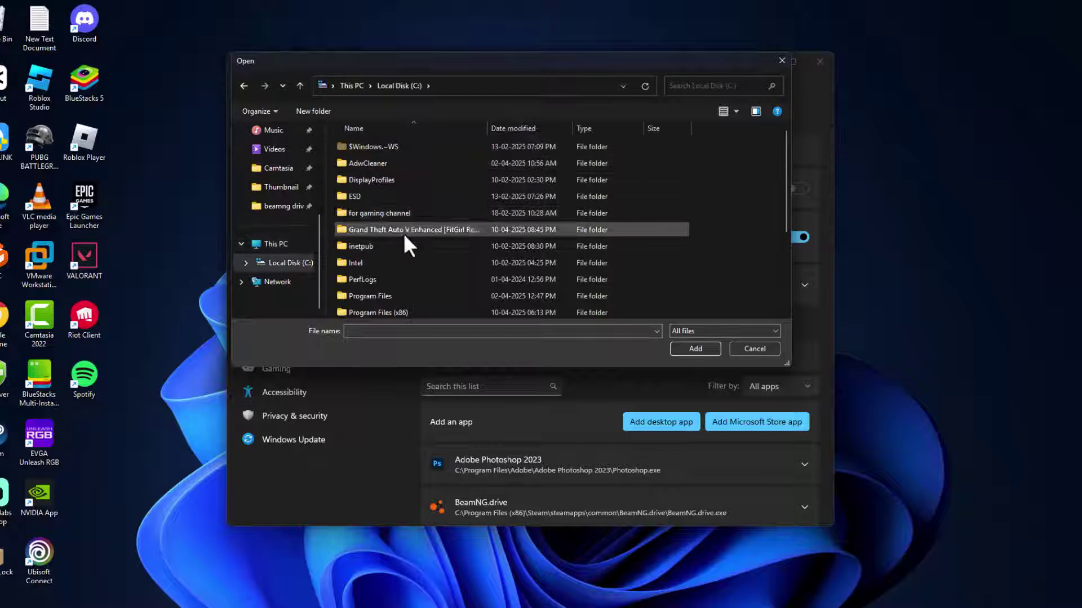
double_click(420, 293)
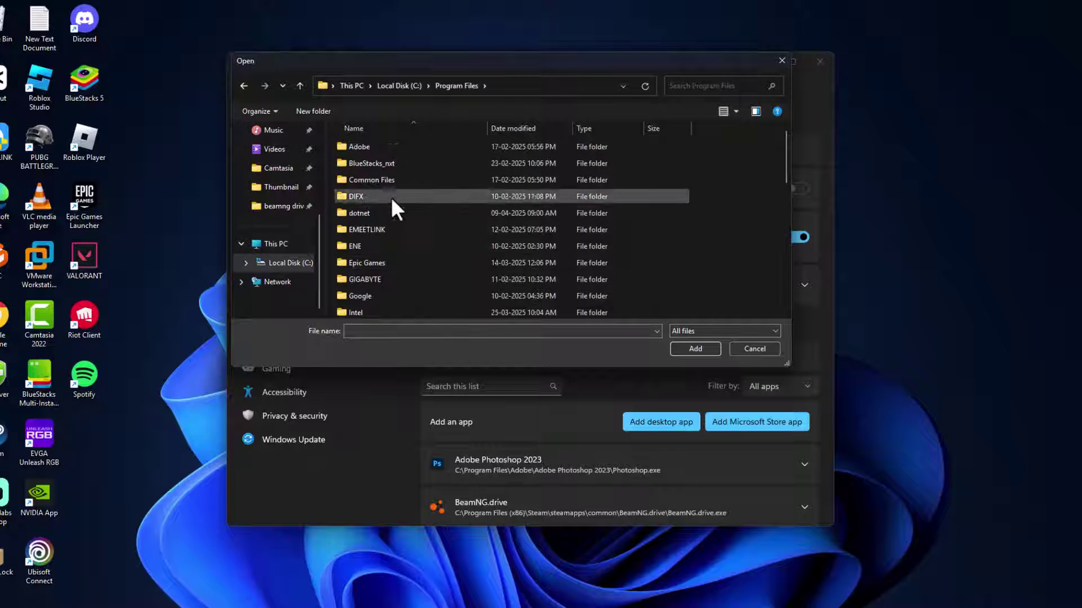
double_click(383, 145)
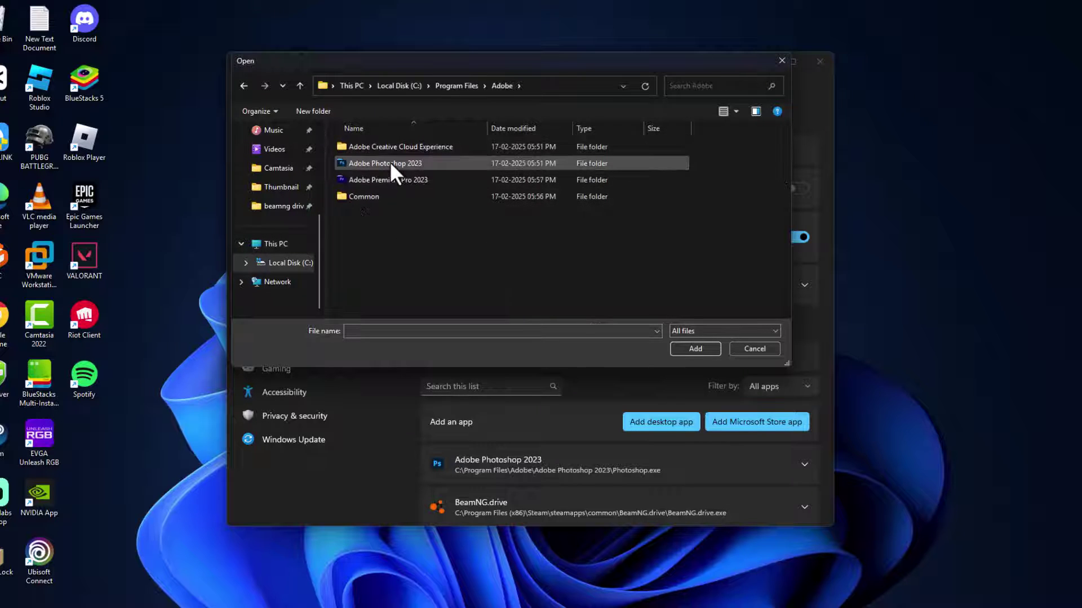
double_click(413, 166)
scroll(520, 246, down, 4)
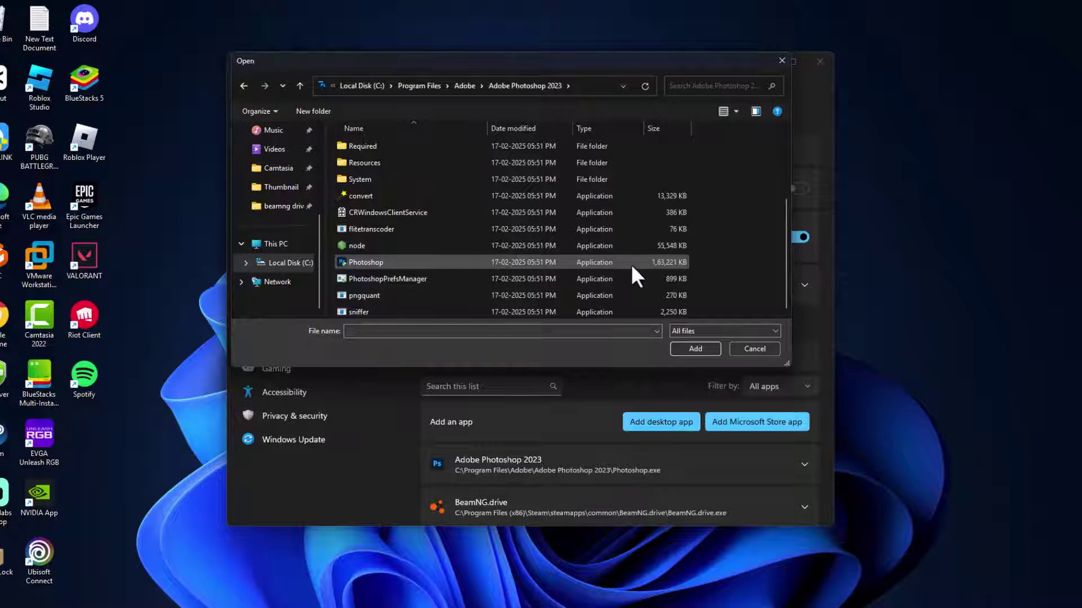
click(662, 262)
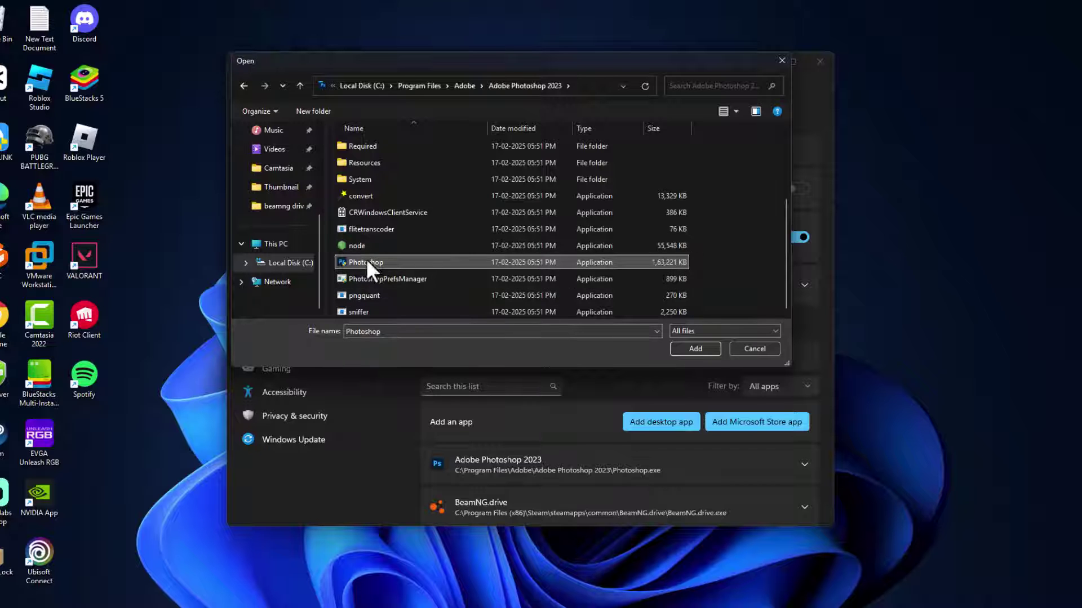
click(679, 349)
- Set Adobe Photoshop 2023's GPU preference to High Performance (NVIDIA GeForce RTX 5080), then close Settings
scroll(648, 355, down, 3)
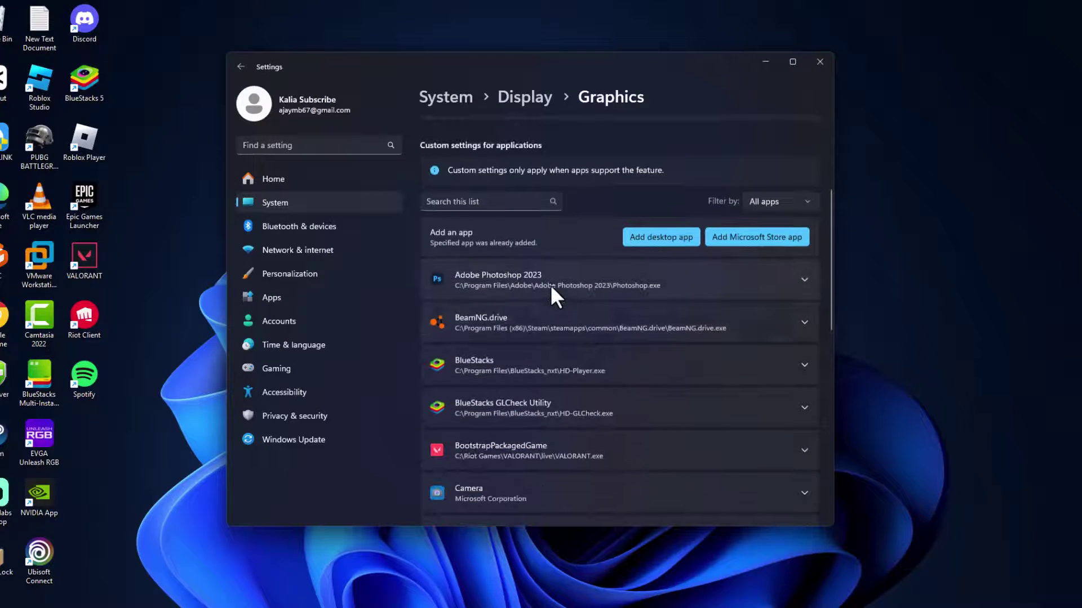
click(553, 284)
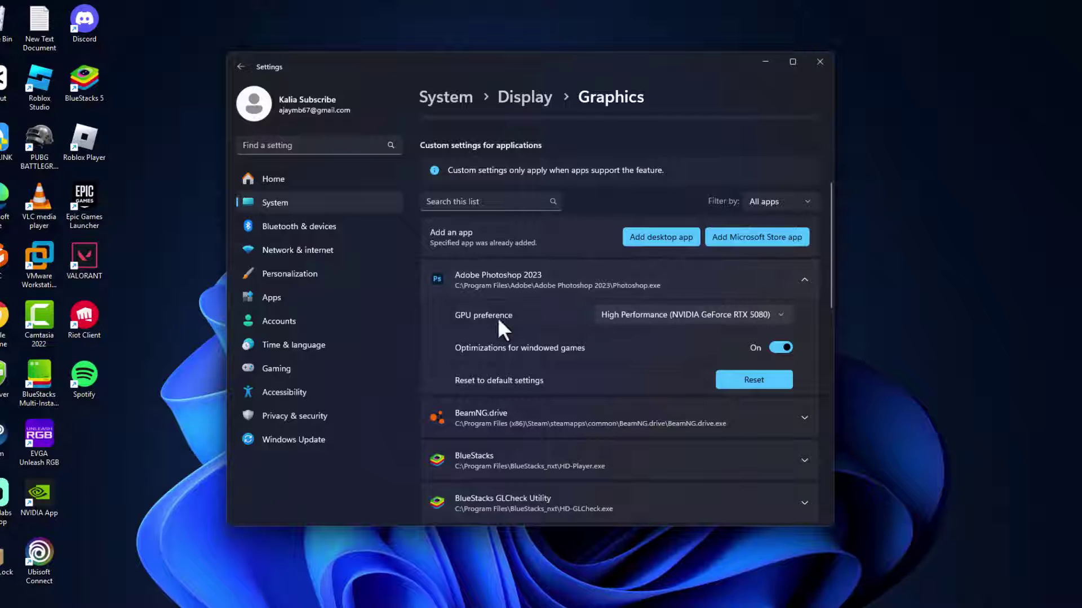
click(650, 316)
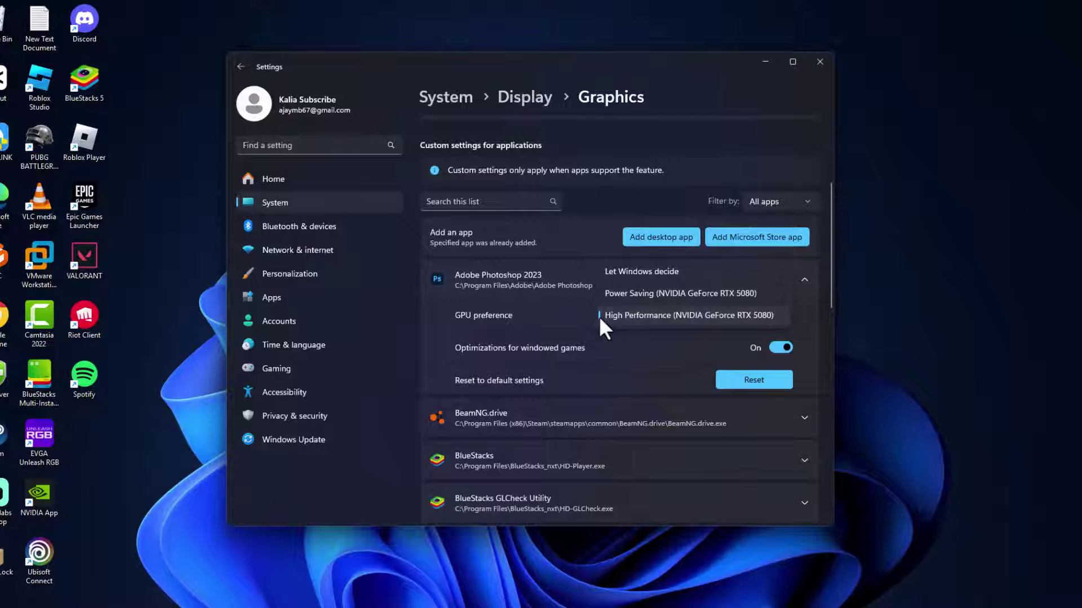
click(696, 316)
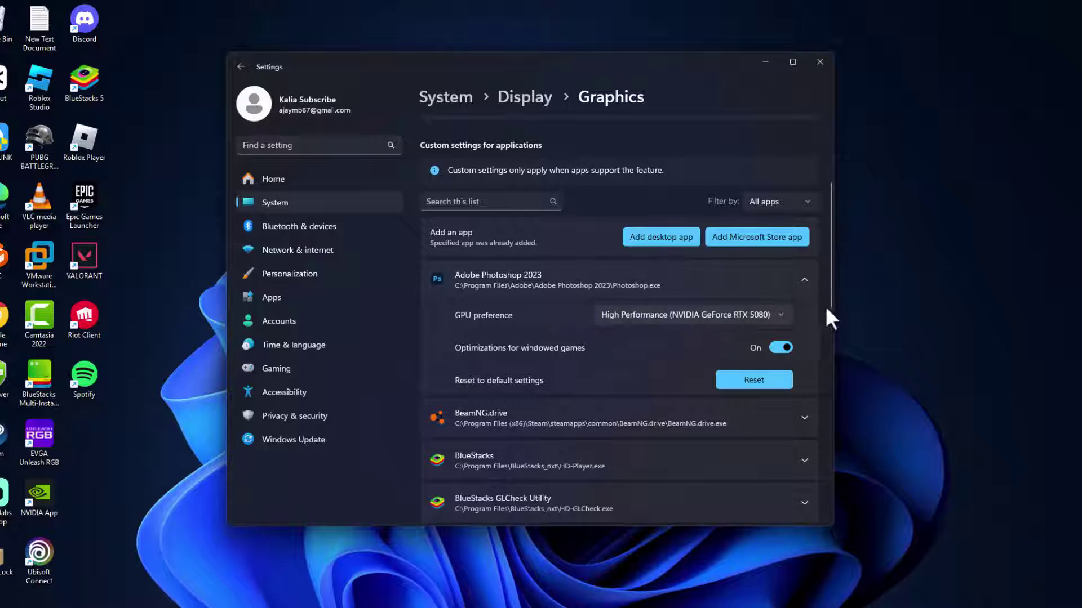
click(818, 62)
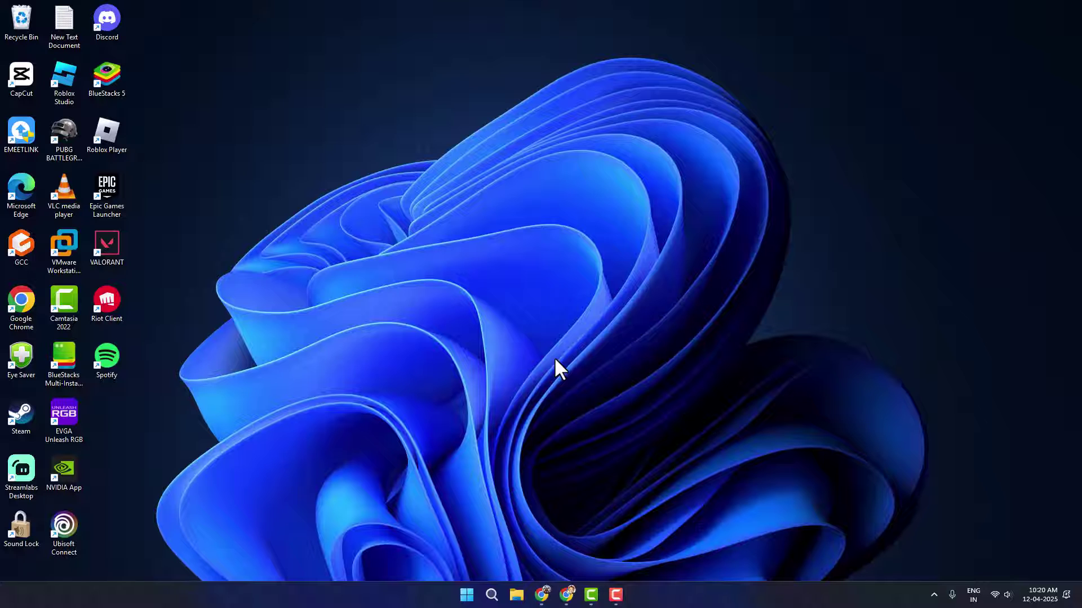
- Launch Adobe Photoshop 2023 from Windows search, answering Yes to skip optional and third-party plug-ins
click(492, 597)
text(P)
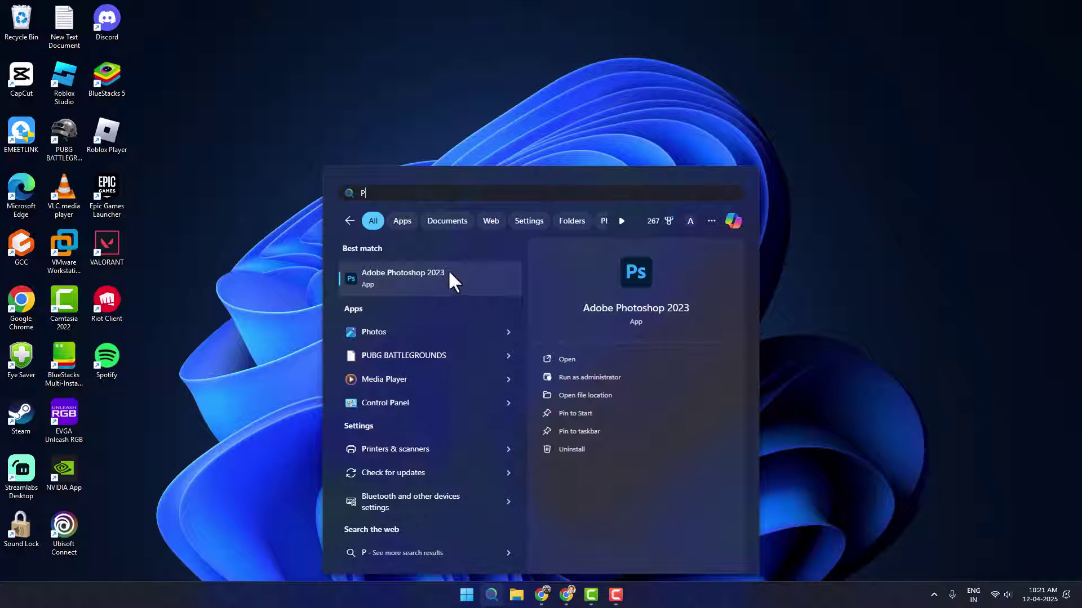
click(441, 280)
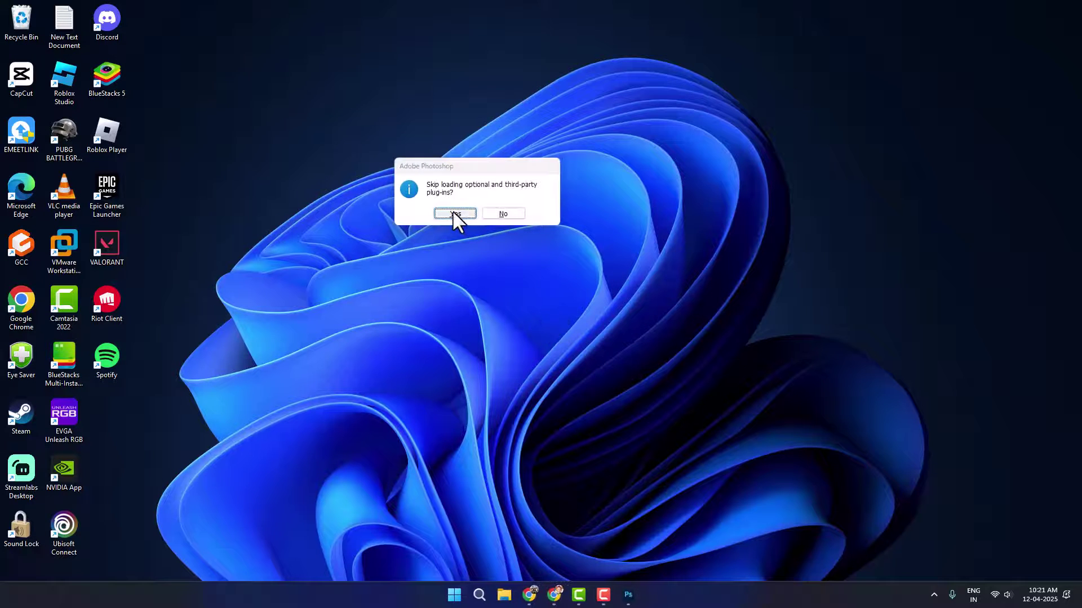
click(454, 214)
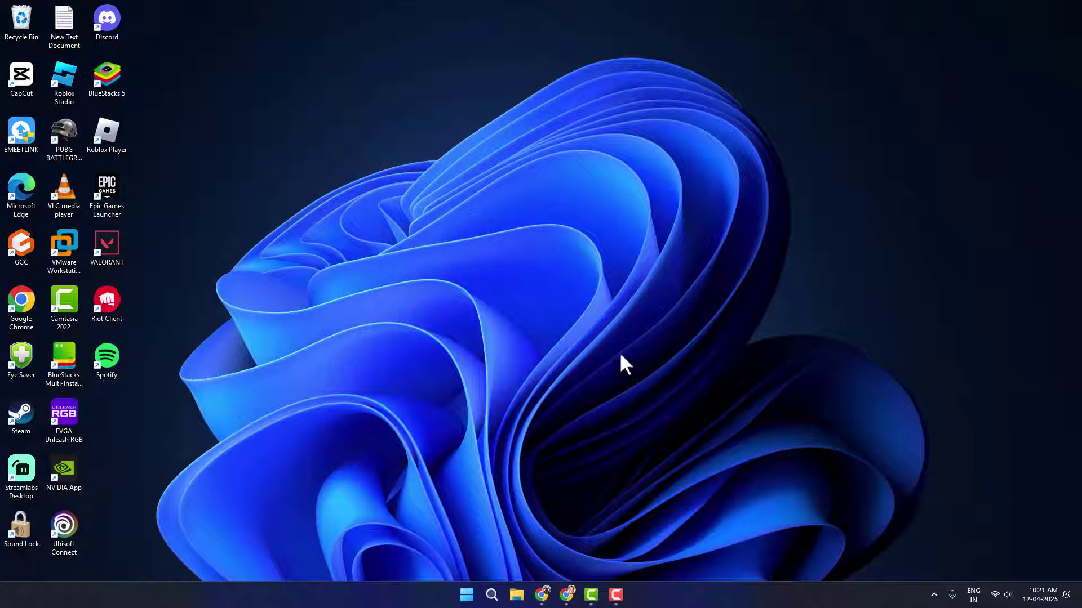
- Open %temp% from Run, delete all its items for all, and skip the in-use ones
key(super+r)
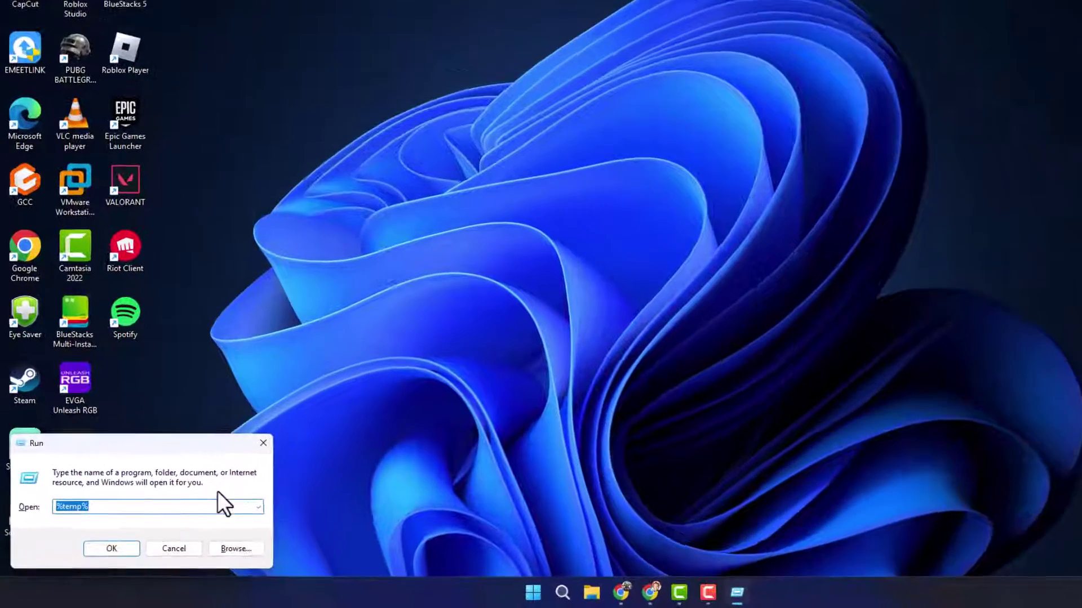
text(%temp%)
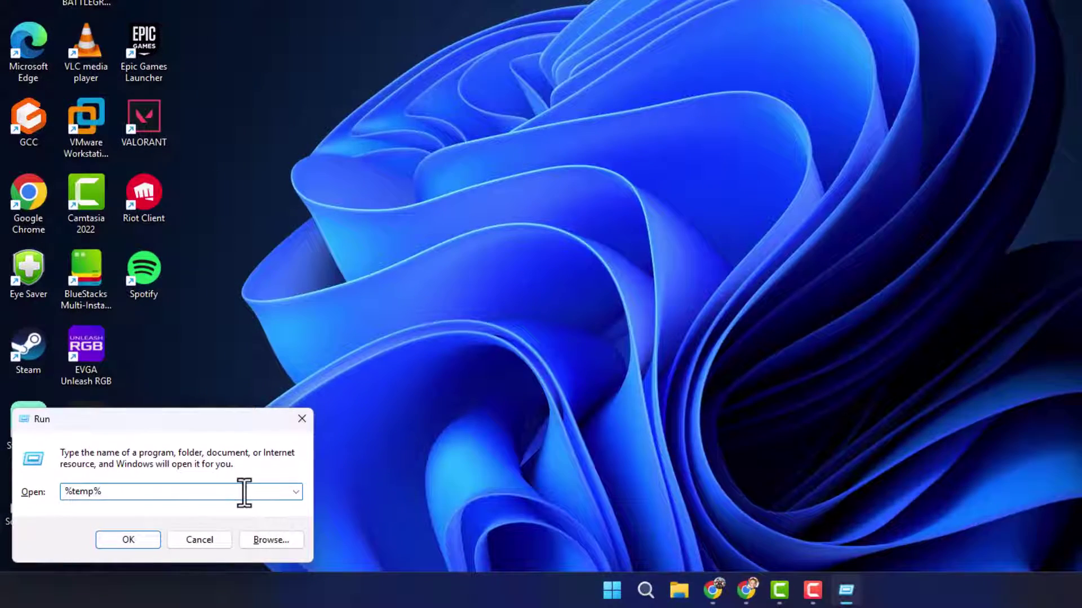
click(126, 541)
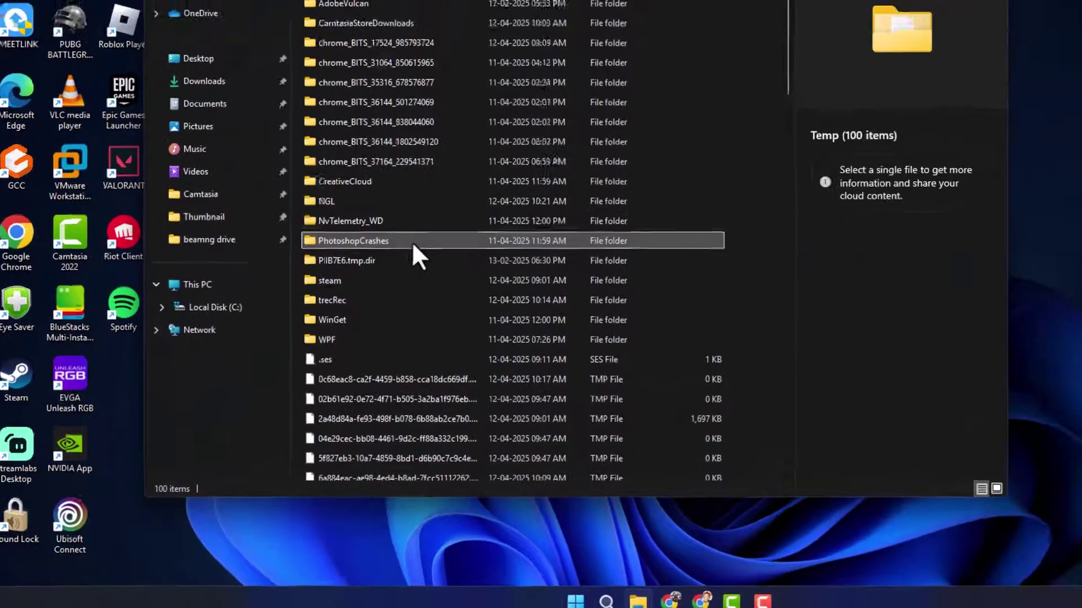
click(411, 241)
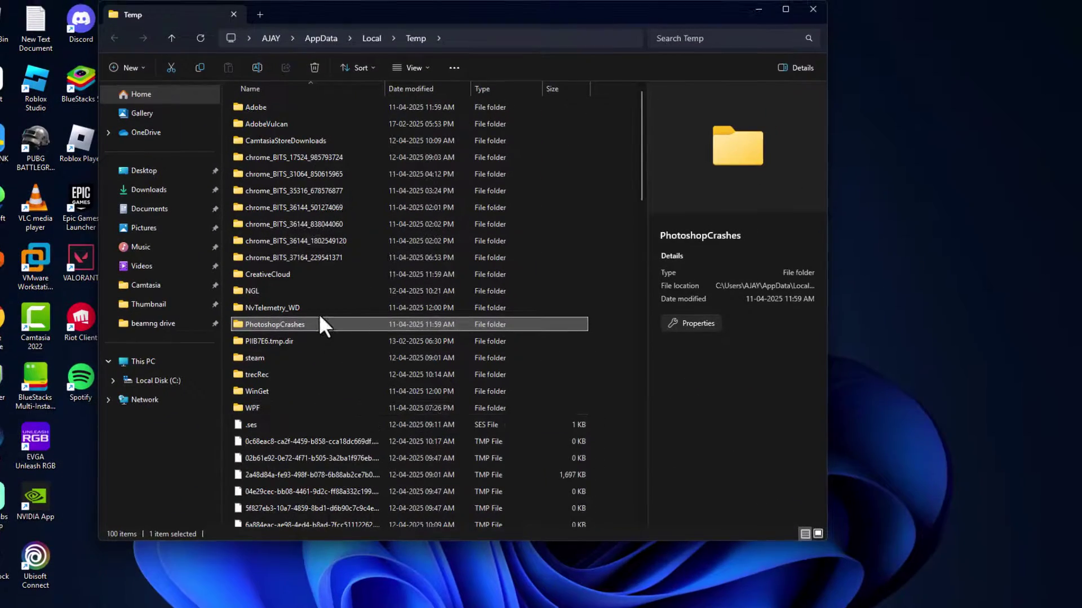
key(ctrl+a)
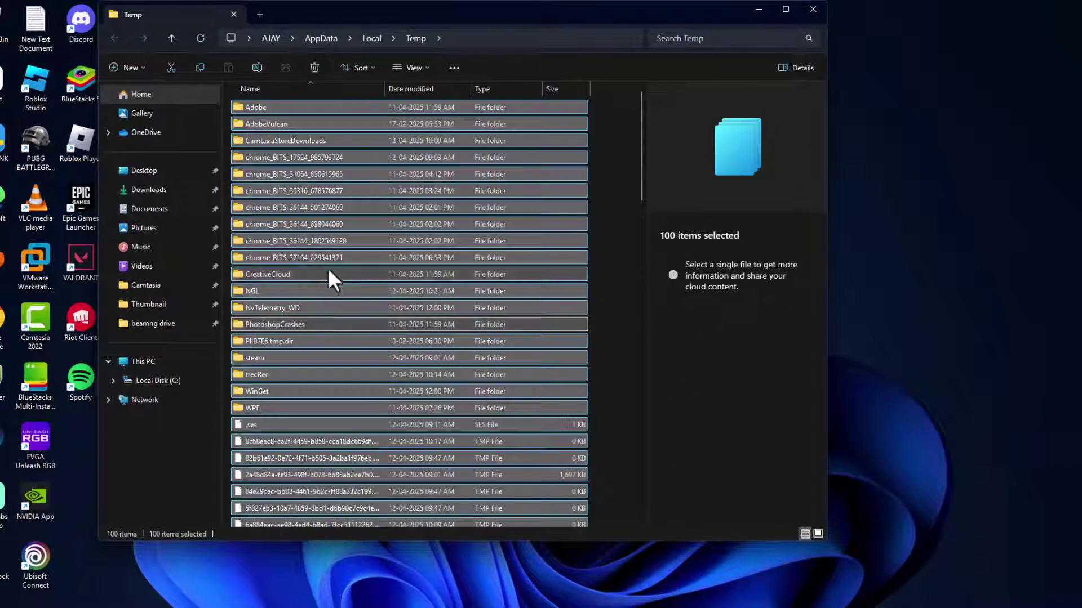
right_click(317, 241)
click(448, 261)
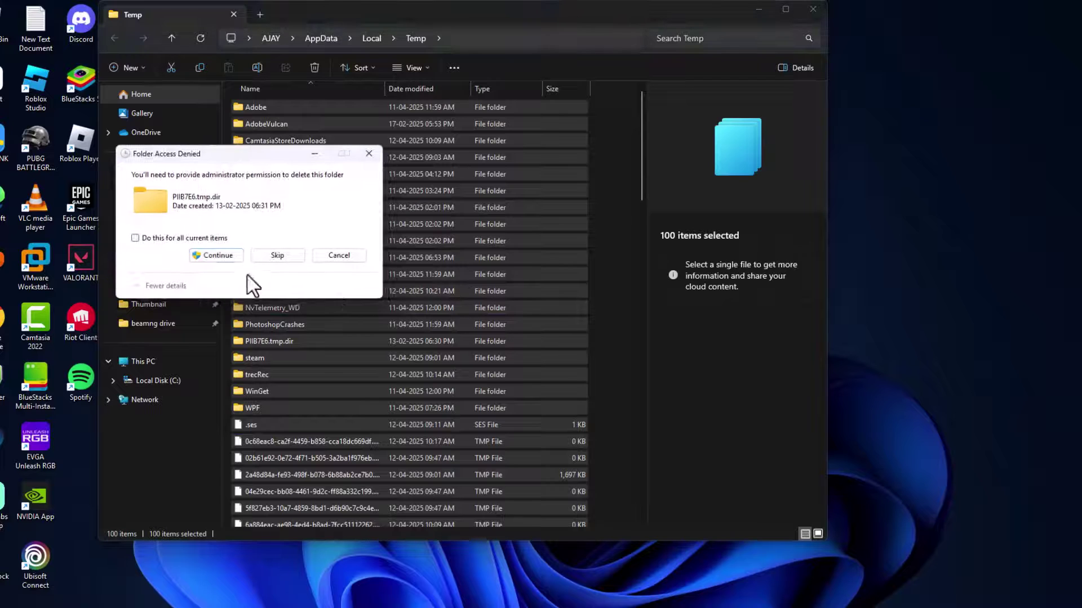
click(136, 238)
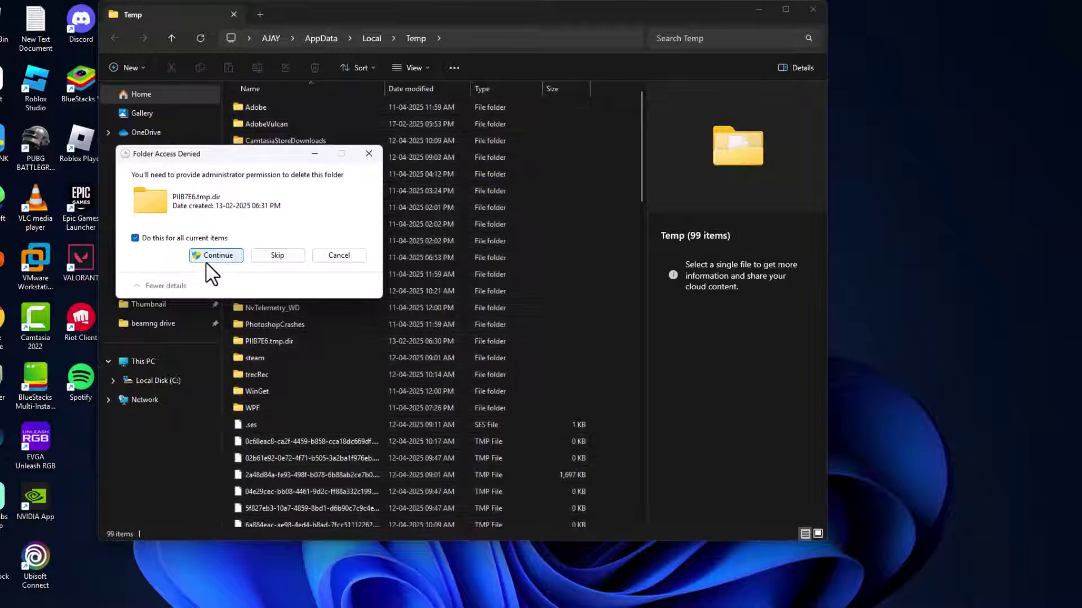
click(206, 259)
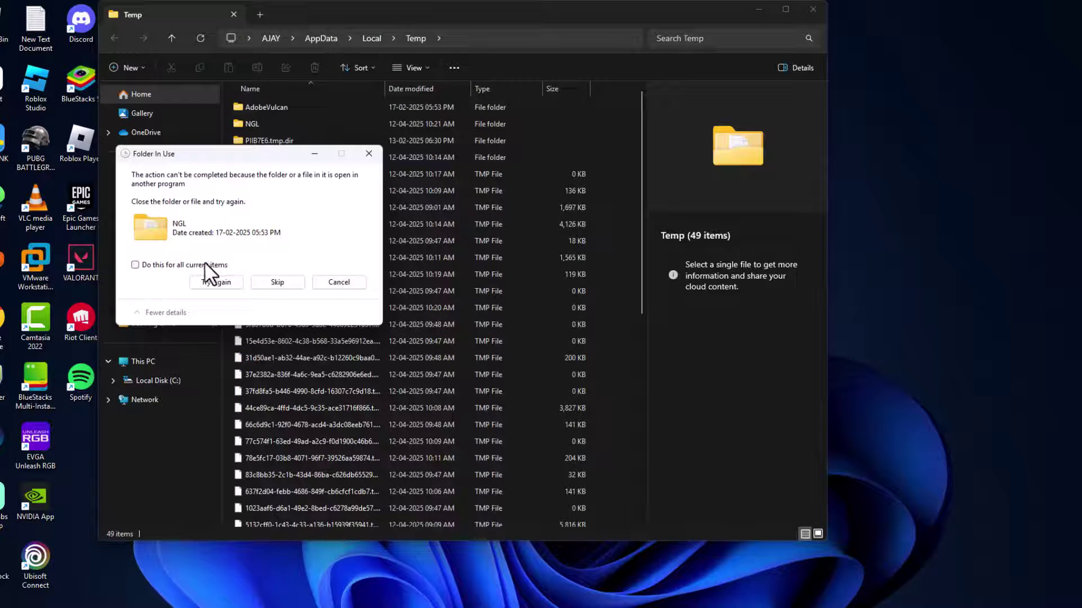
click(263, 284)
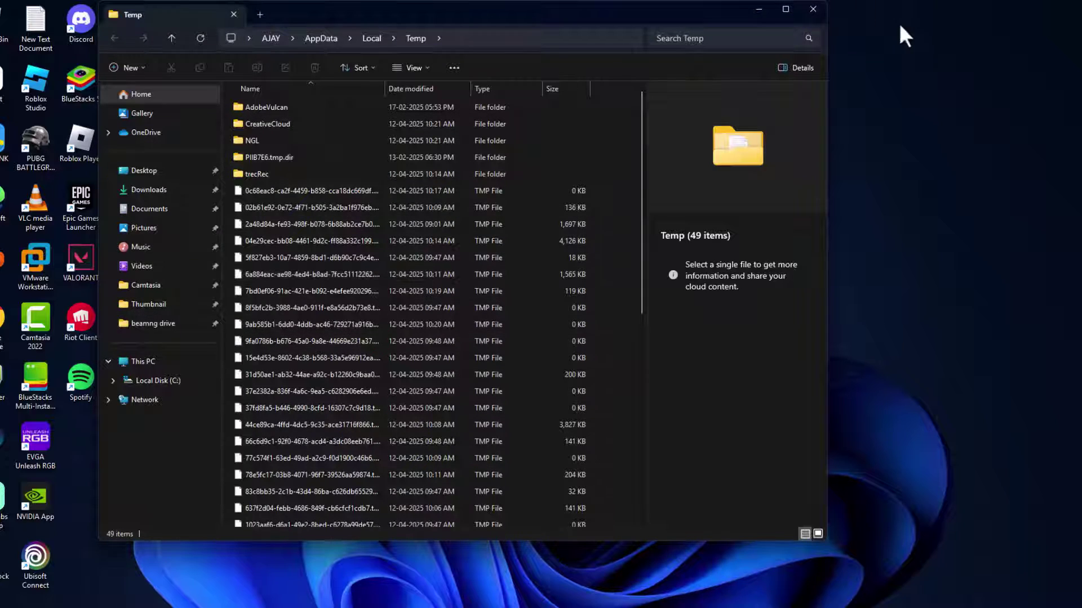